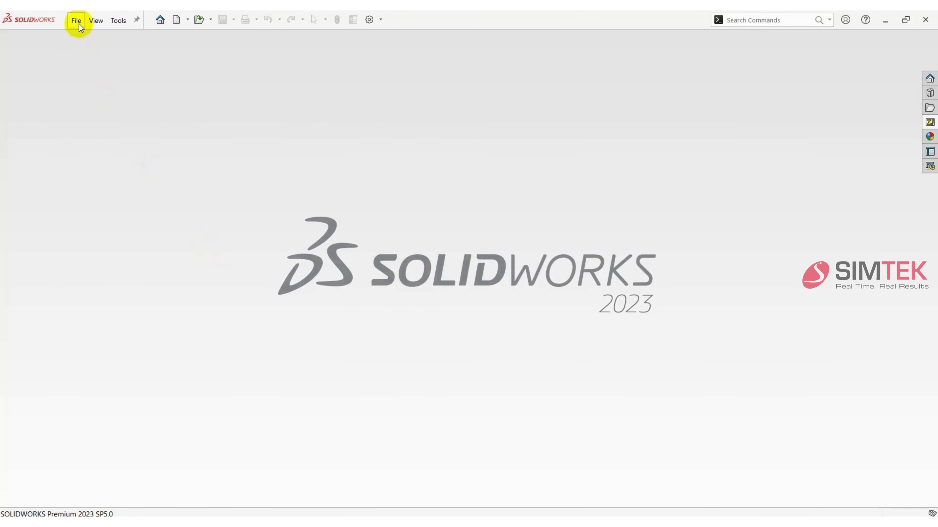
- Open API 6D Valves Machining Drawing Layout.slddrt from the Team Share folder as a new drawing
click(79, 24)
click(85, 50)
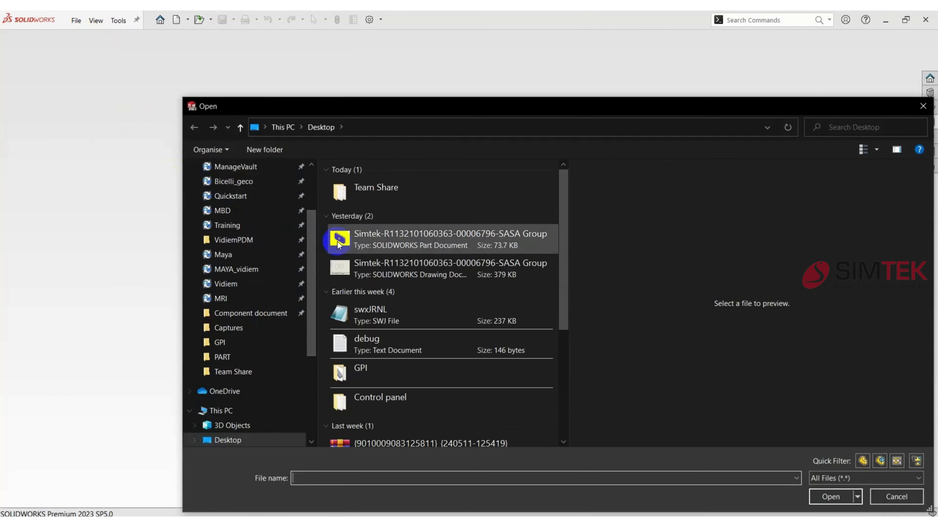
double_click(375, 190)
drag(528, 164, 543, 163)
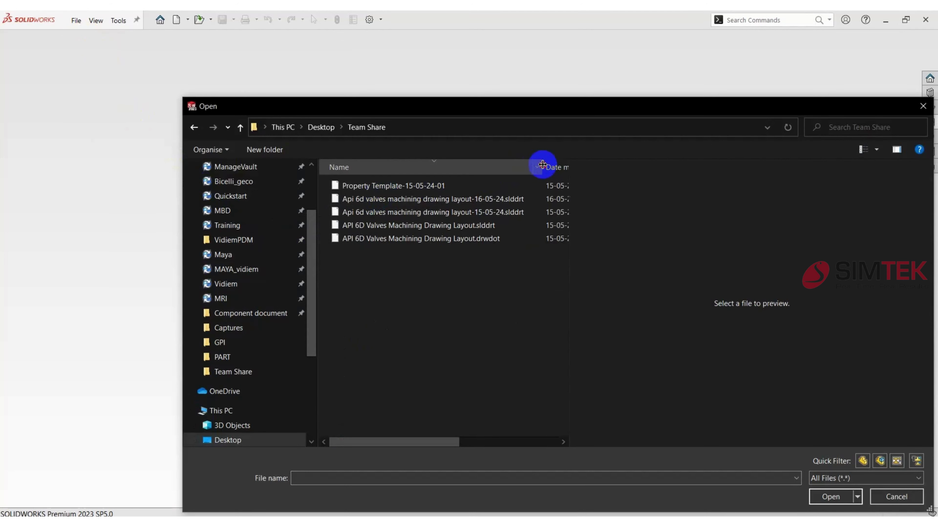
click(442, 226)
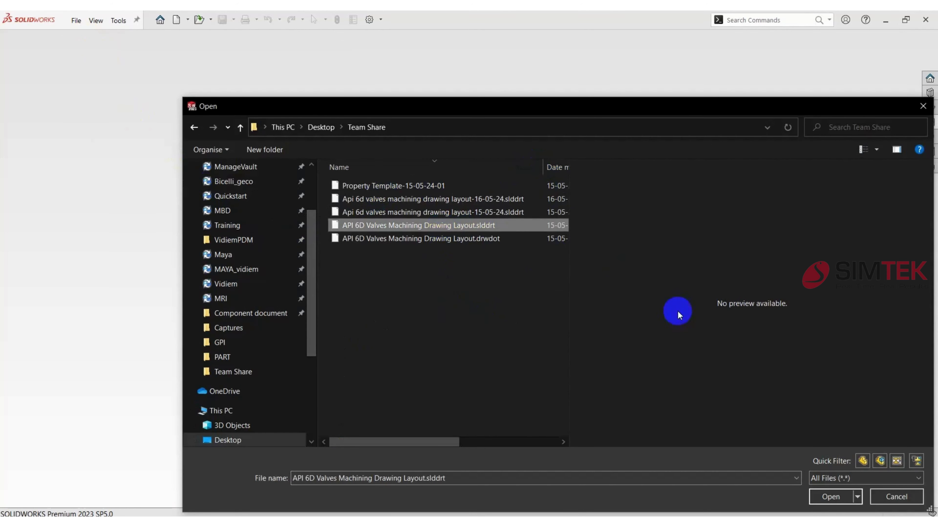
click(831, 496)
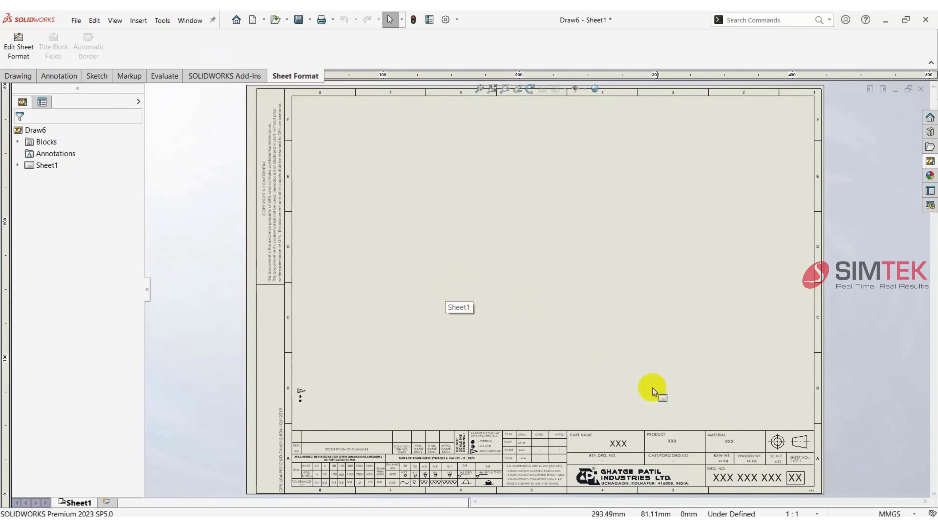
scroll(735, 480, down, 3)
scroll(496, 445, up, 2)
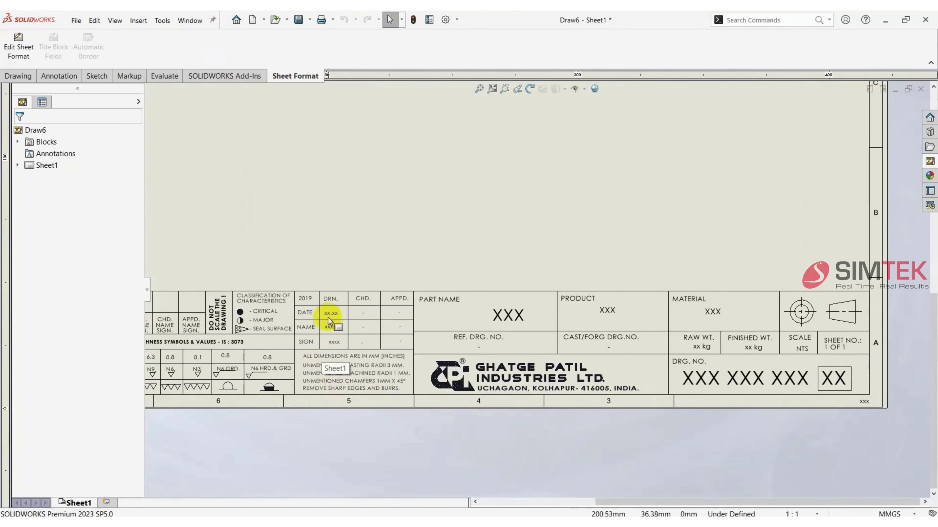
scroll(457, 248, up, 3)
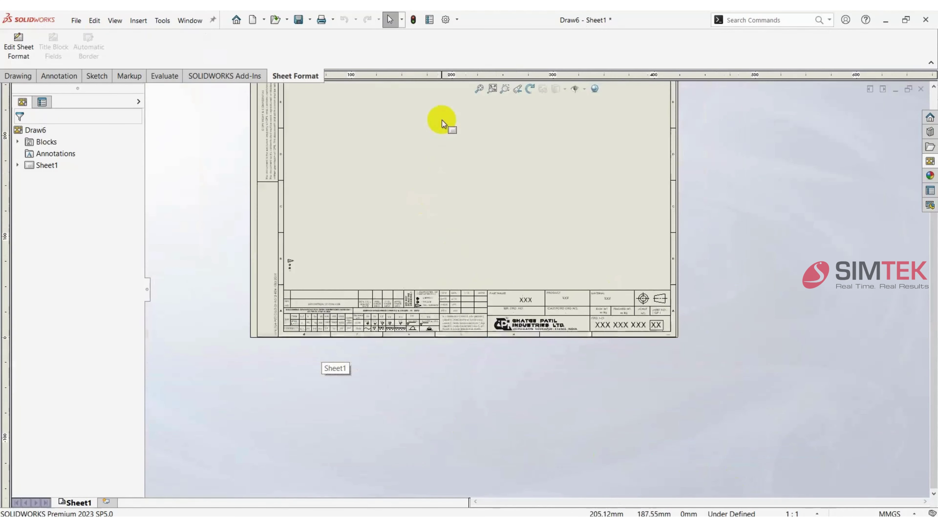
- Load the Simtek plate part from the Desktop into the View Palette
key(f)
click(930, 161)
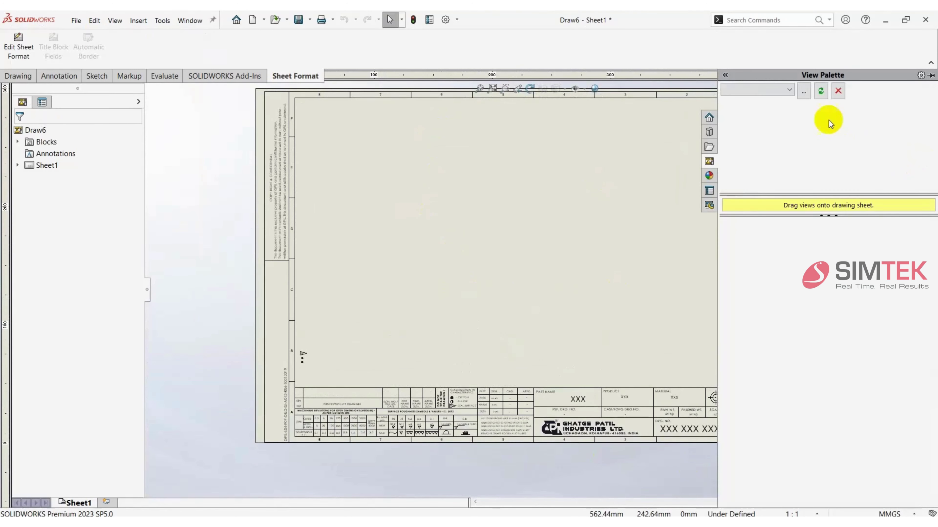
click(804, 92)
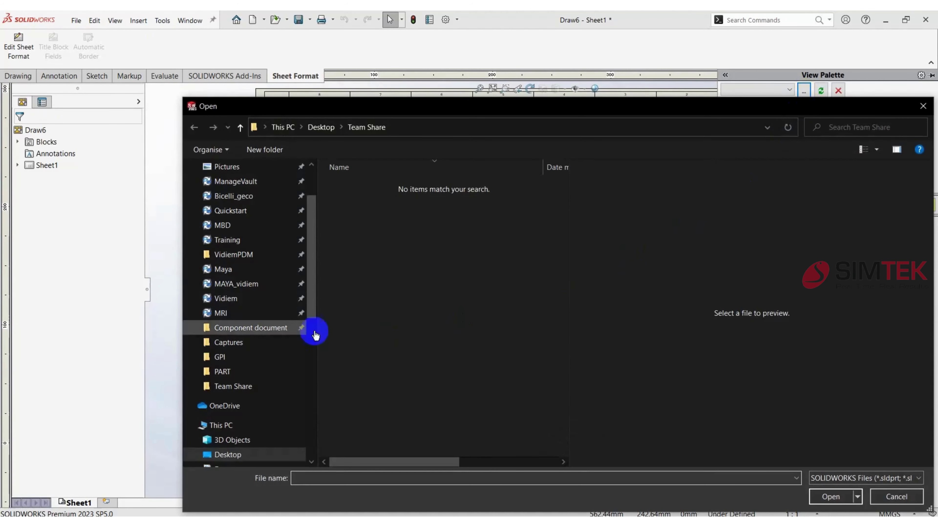
scroll(230, 209, up, 1)
click(227, 167)
click(399, 236)
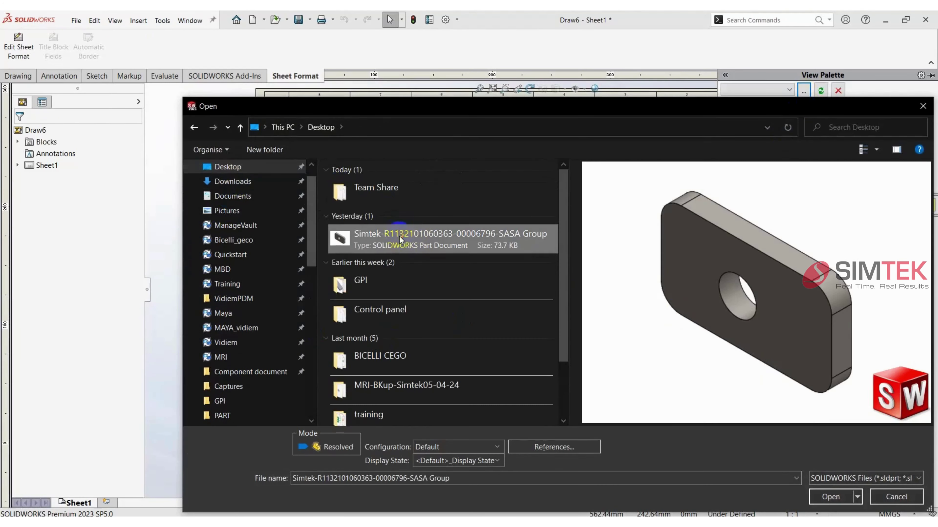
click(832, 492)
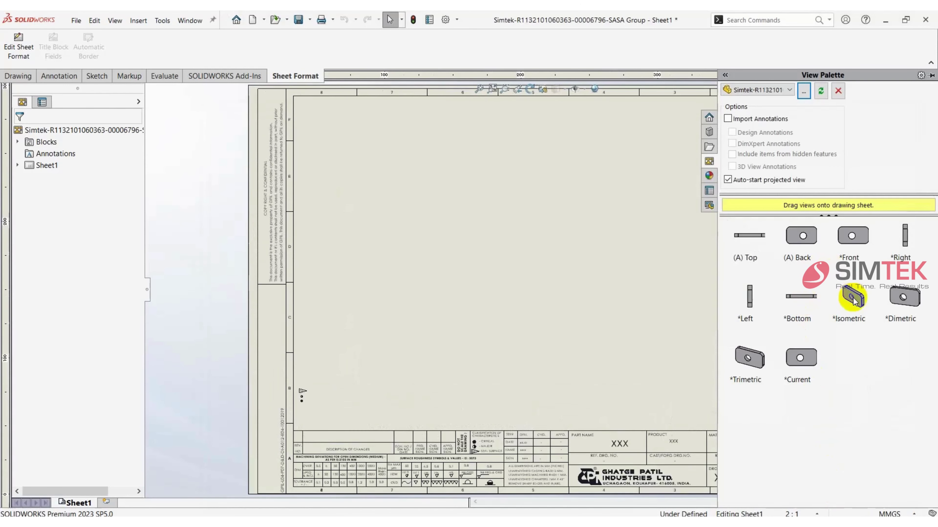
- Place the part's isometric view on Sheet1
mouse_move(854, 301)
mouse_down()
mouse_move(596, 345)
mouse_move(497, 294)
mouse_up()
scroll(757, 461, up, 3)
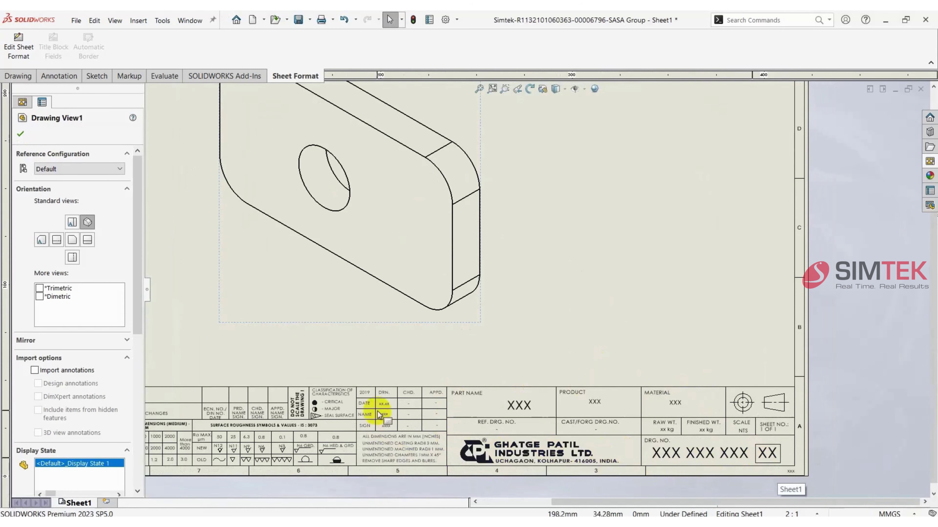
key(f)
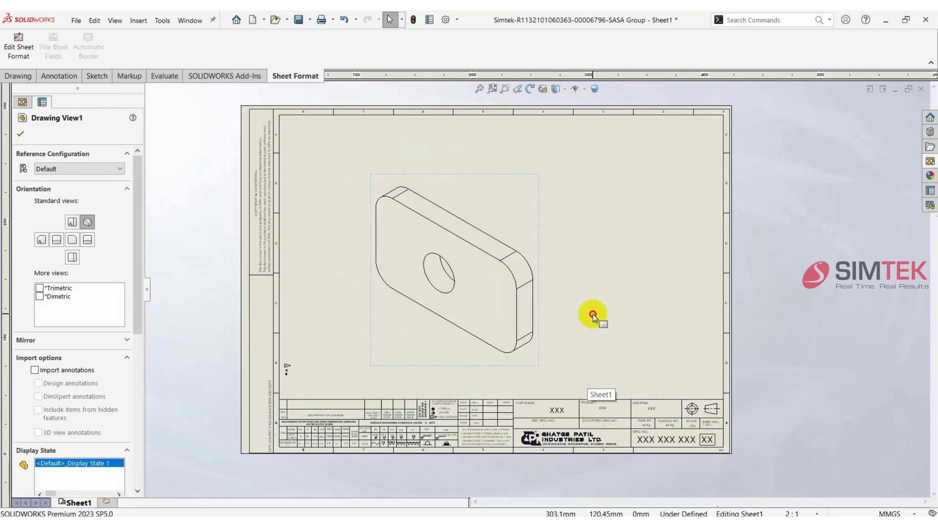
click(595, 316)
- Switch the sheet into Edit Sheet Format mode
right_click(574, 254)
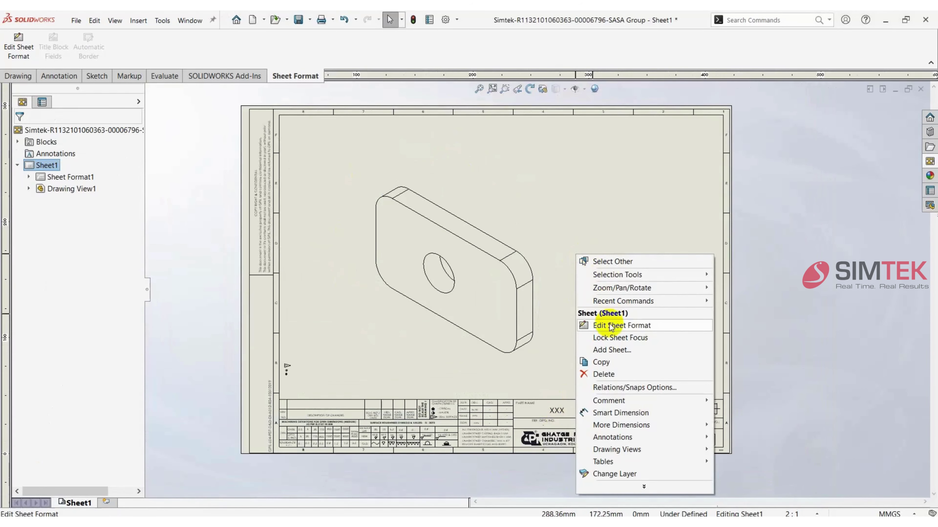
click(579, 250)
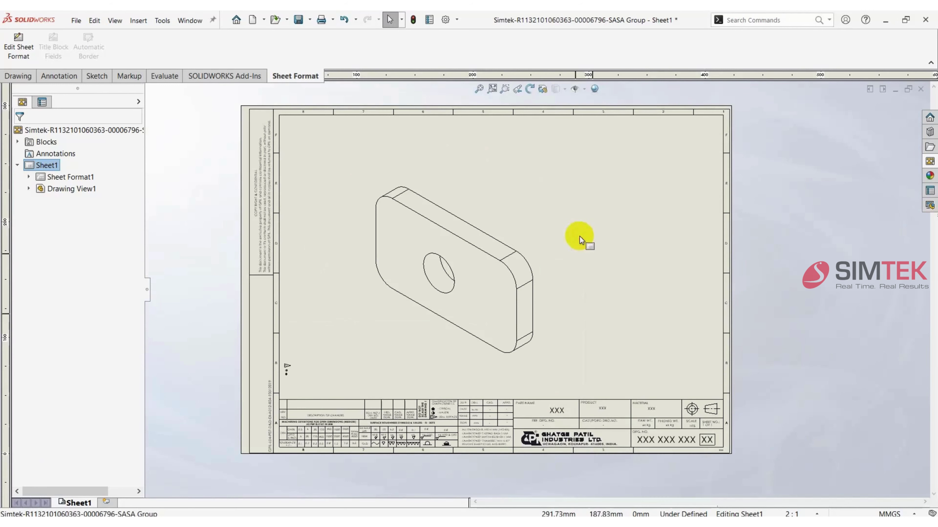
click(17, 51)
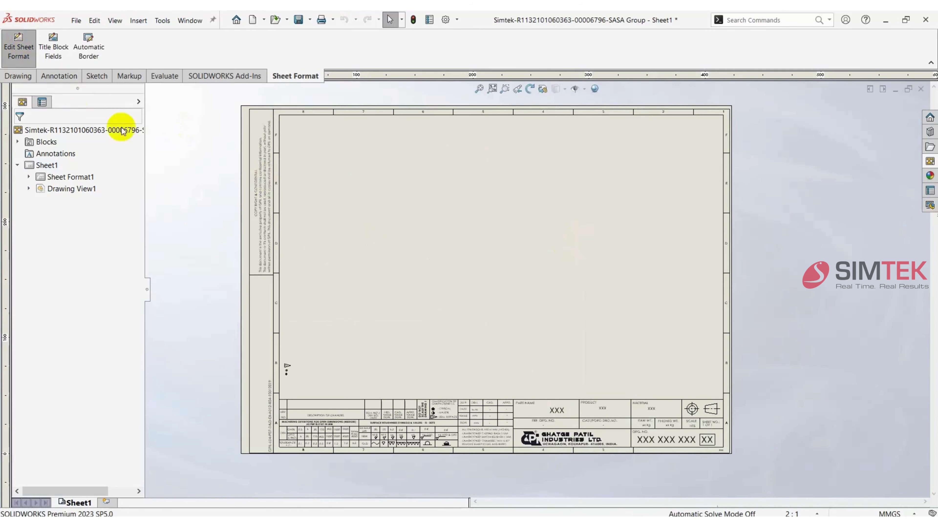
- Replace the XXX part-name note with a link to the model's Part Name property
double_click(557, 411)
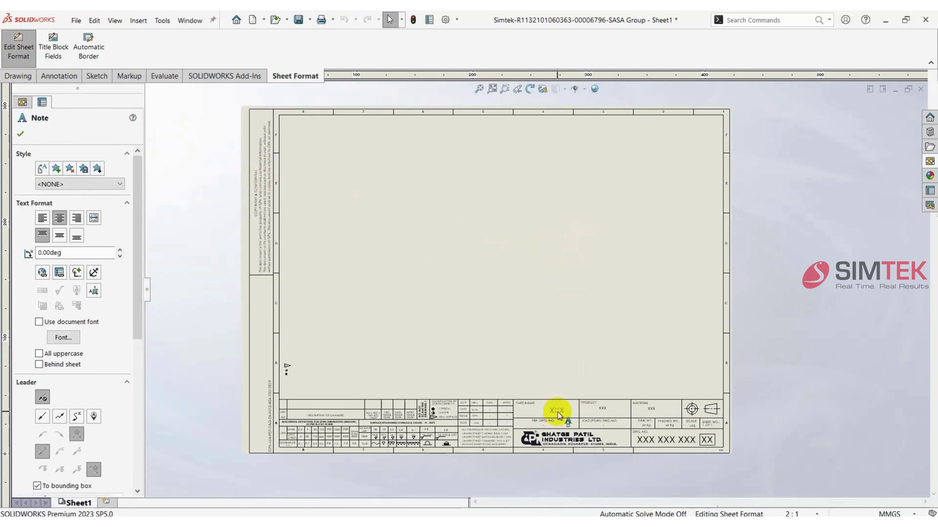
key(Delete)
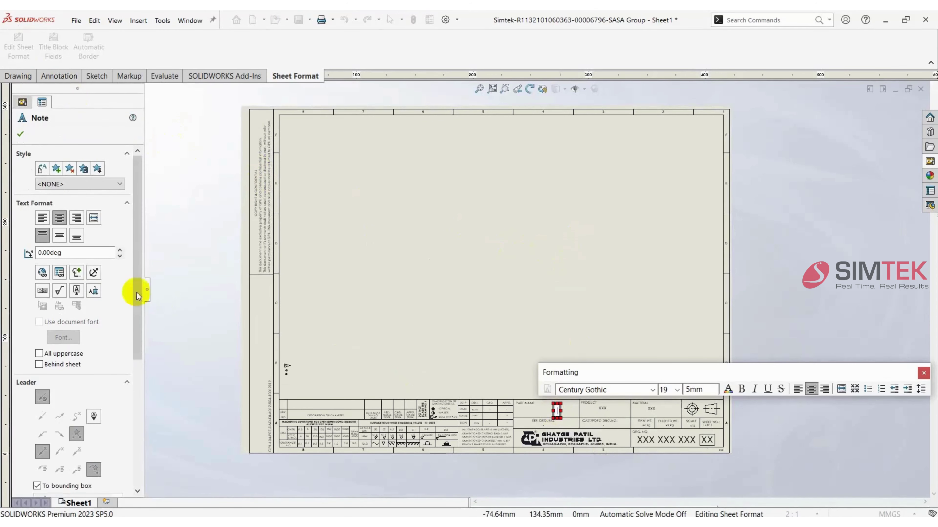
click(59, 273)
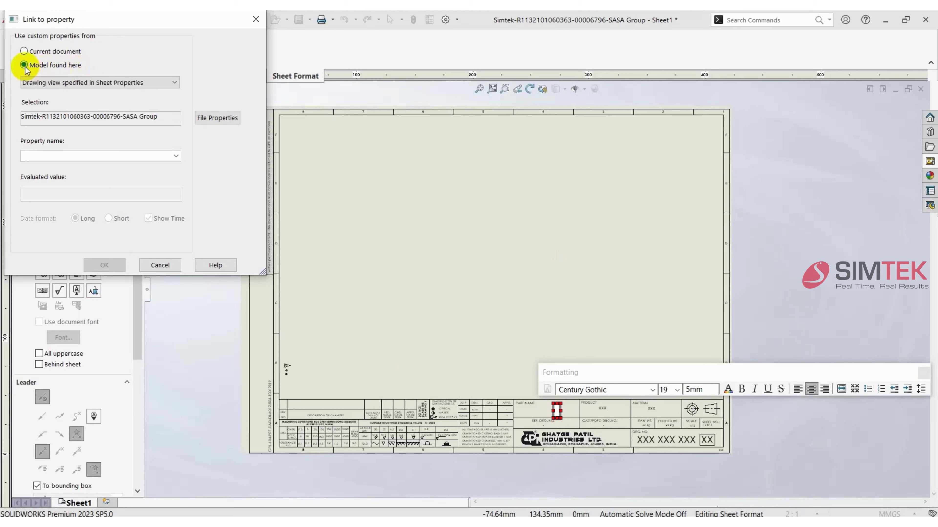
click(176, 152)
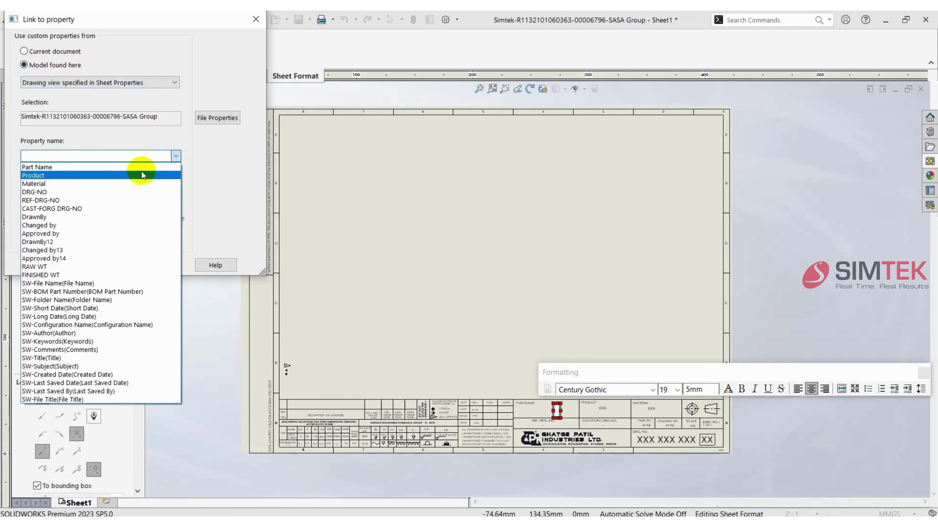
click(141, 172)
click(104, 265)
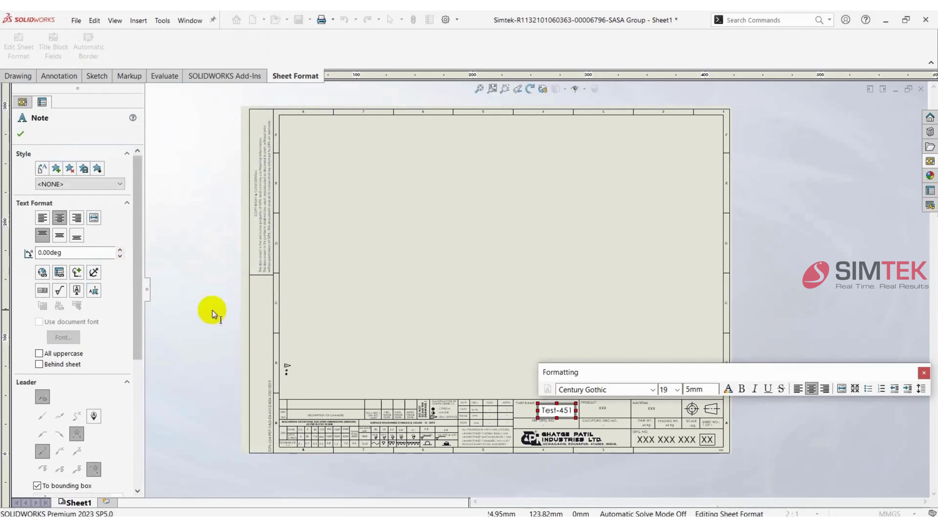
- Close the part-name note and change the Product note's font size
click(634, 383)
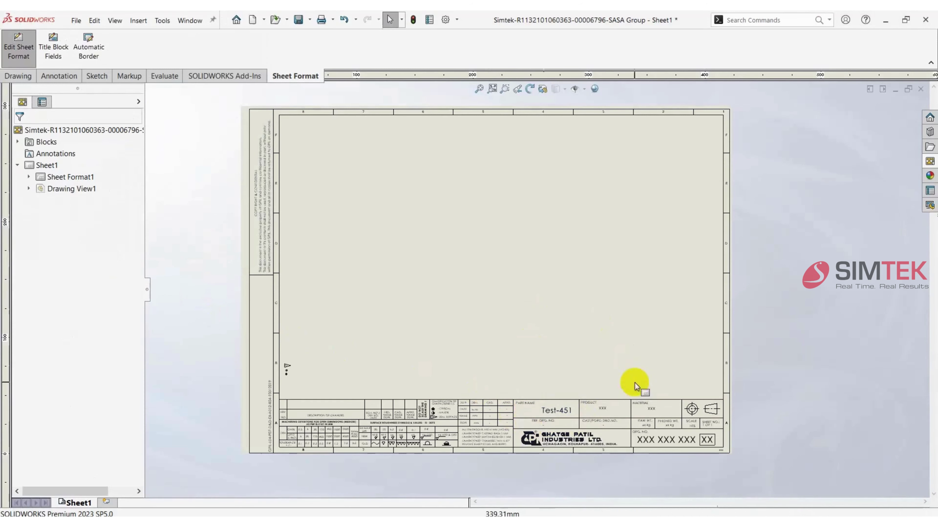
double_click(602, 408)
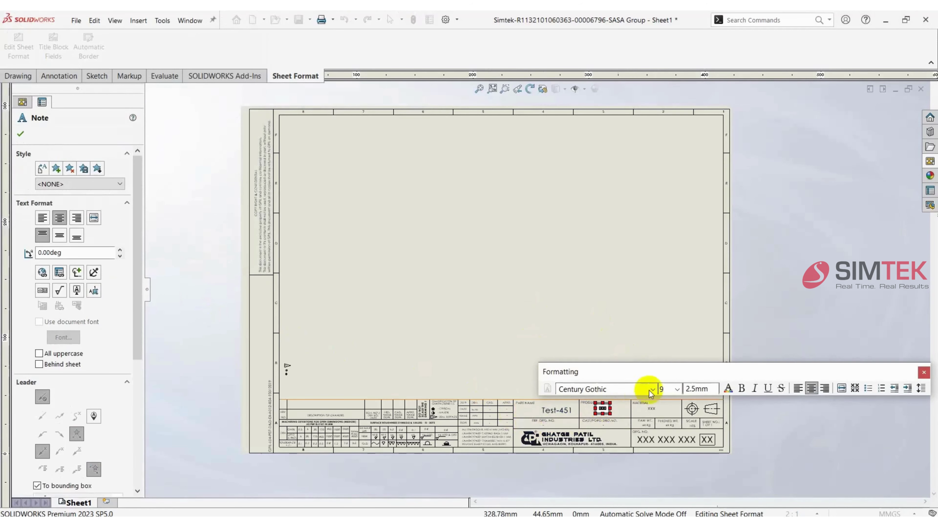
click(677, 388)
click(661, 282)
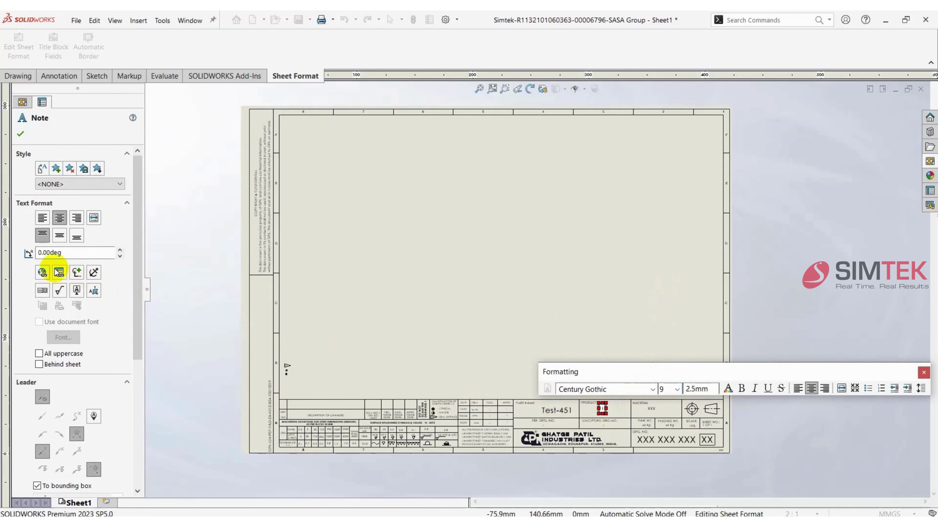
- Link the Product note to the model's Product property so it reads sample
click(59, 274)
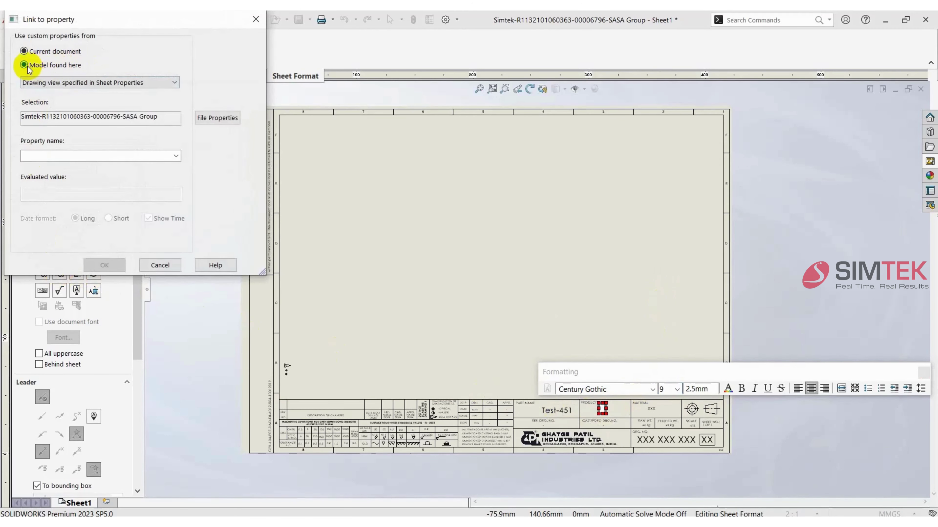
click(176, 156)
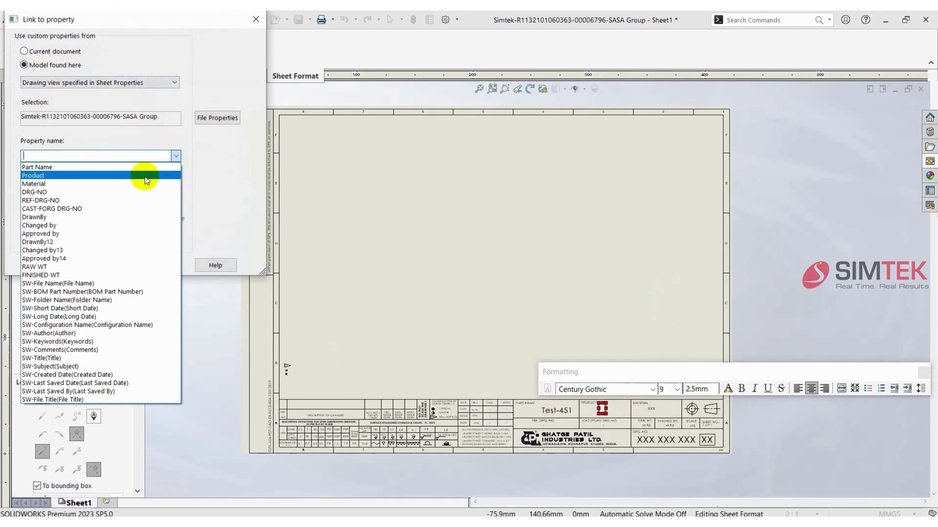
click(146, 176)
click(112, 265)
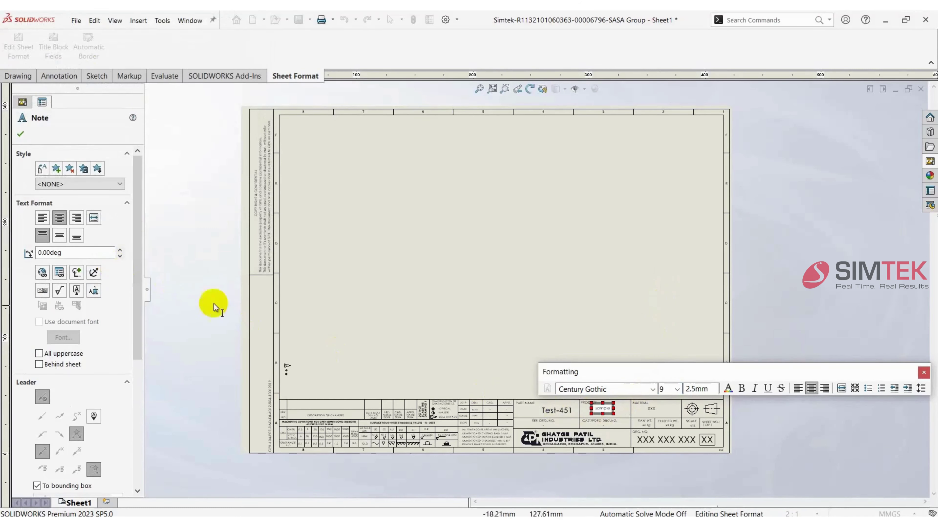
scroll(627, 408, down, 2)
scroll(631, 411, down, 2)
scroll(635, 416, down, 2)
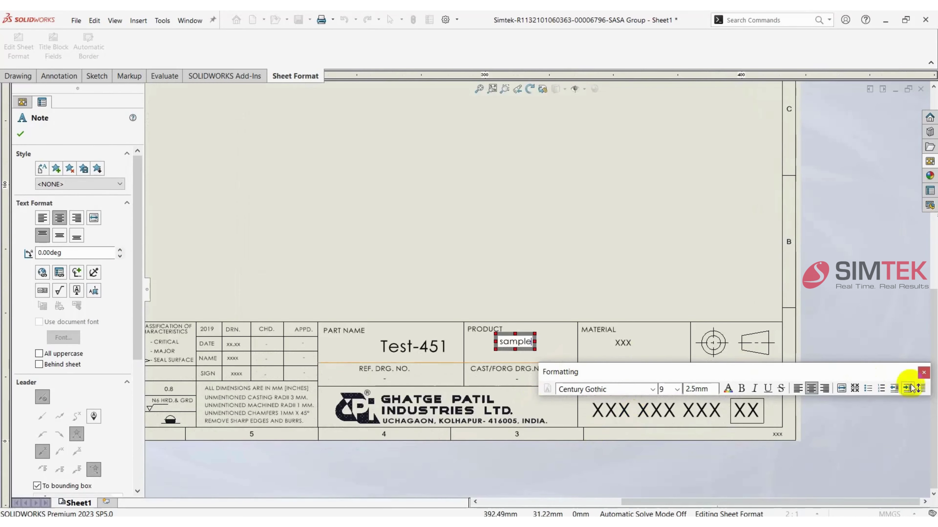
click(924, 372)
click(623, 344)
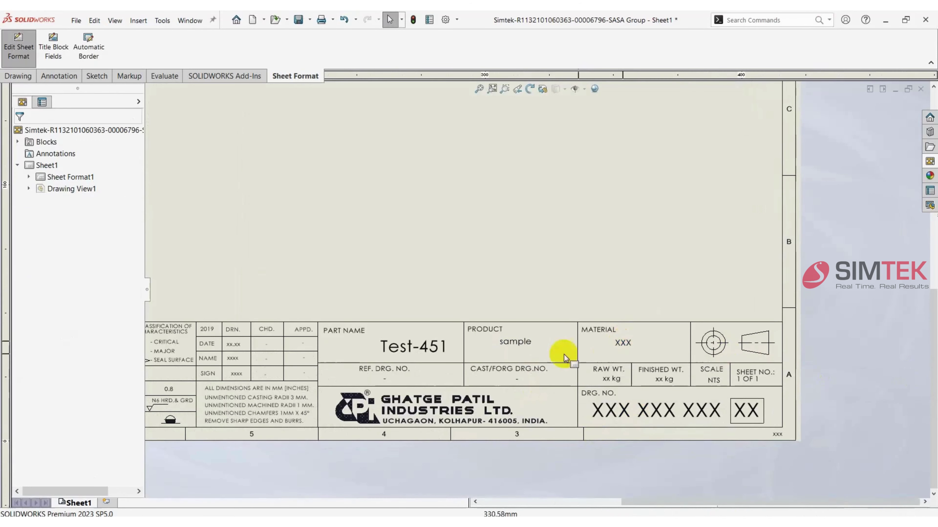
click(516, 343)
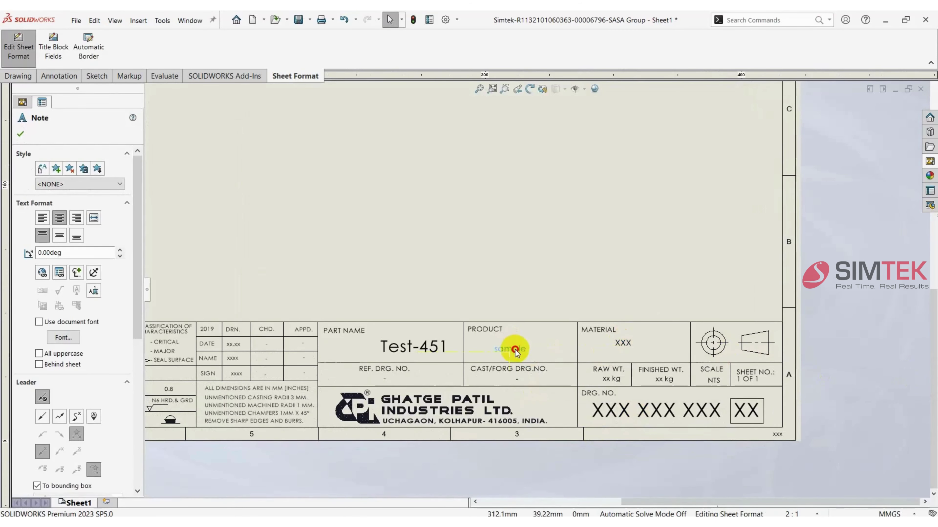
- Set the Test-451 part-name note to font size 14
double_click(416, 345)
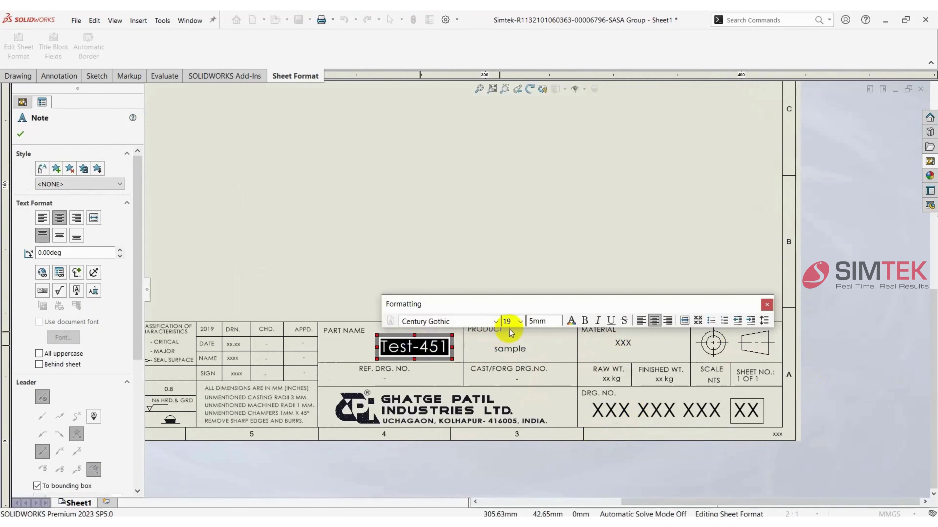
text(14)
key(Return)
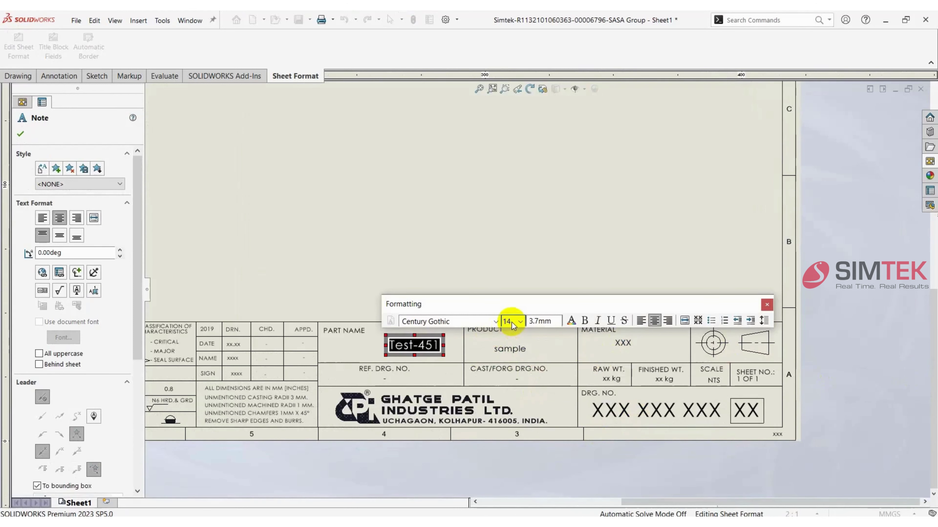
click(624, 348)
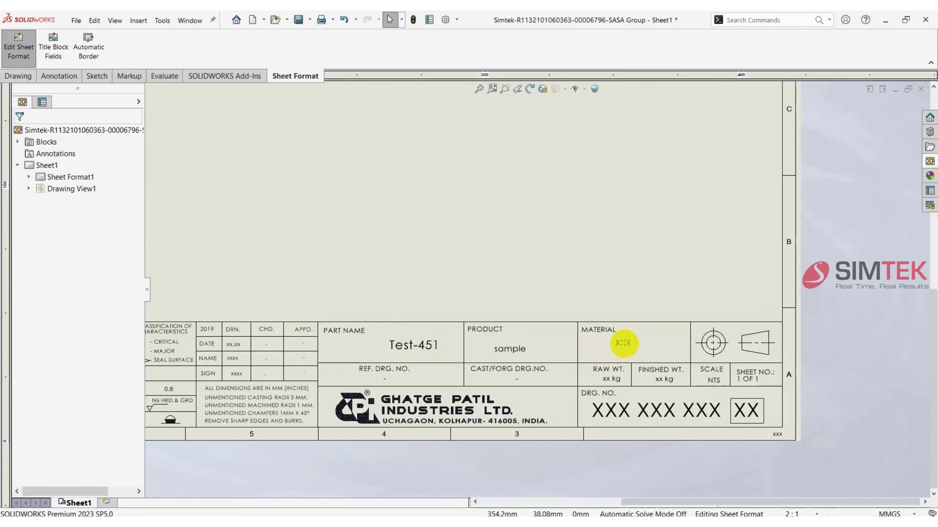
- Move the XXX Material note and link it to the model's Material property
click(623, 343)
drag(629, 350, 630, 352)
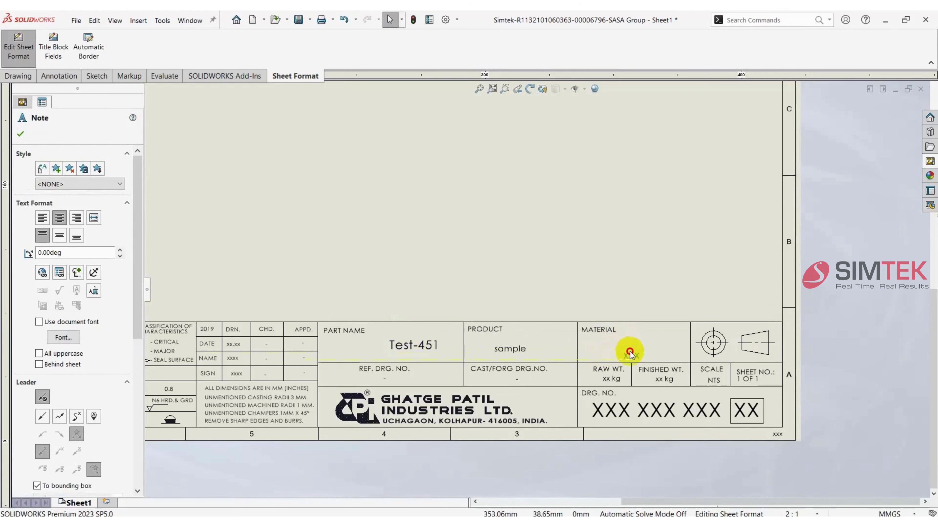
double_click(632, 350)
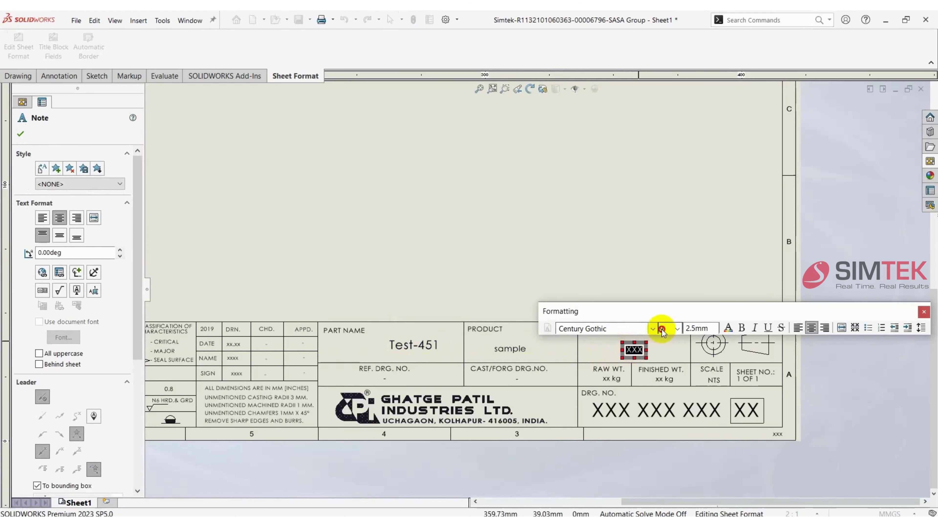
key(Delete)
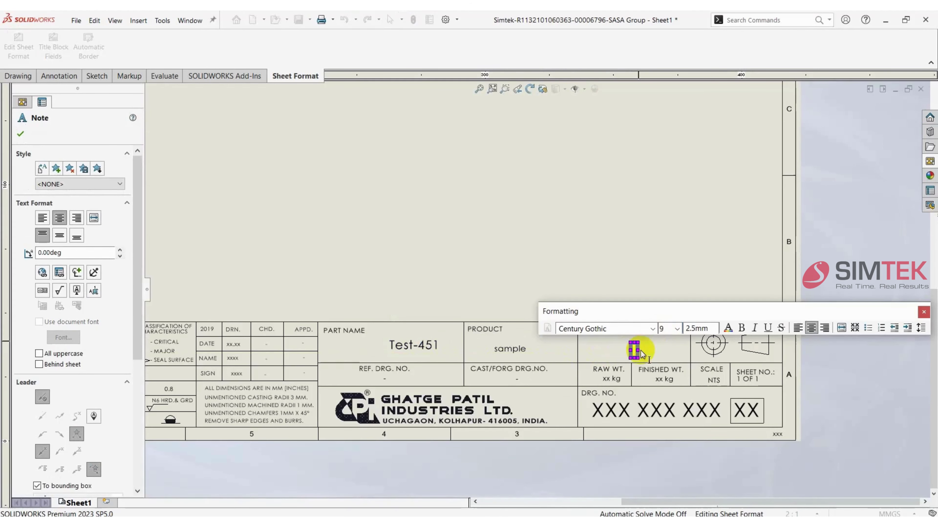
click(60, 273)
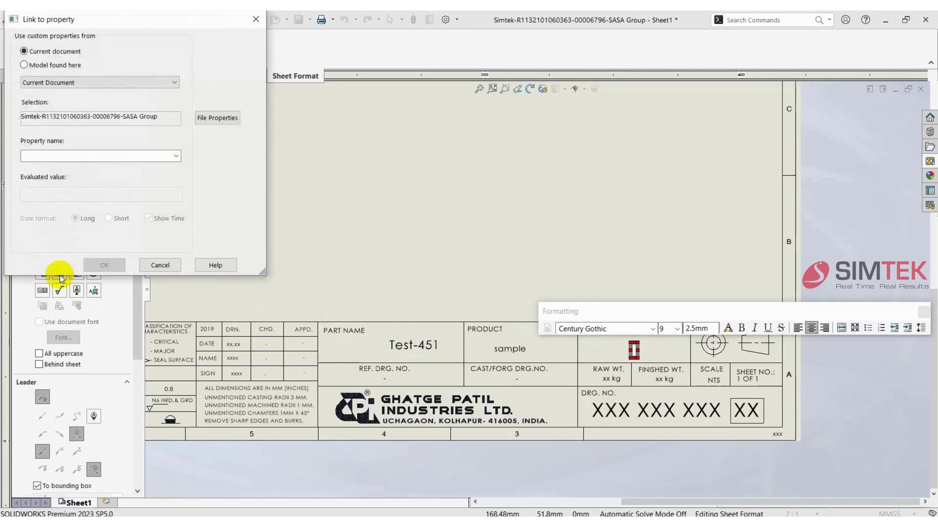
click(38, 69)
click(178, 153)
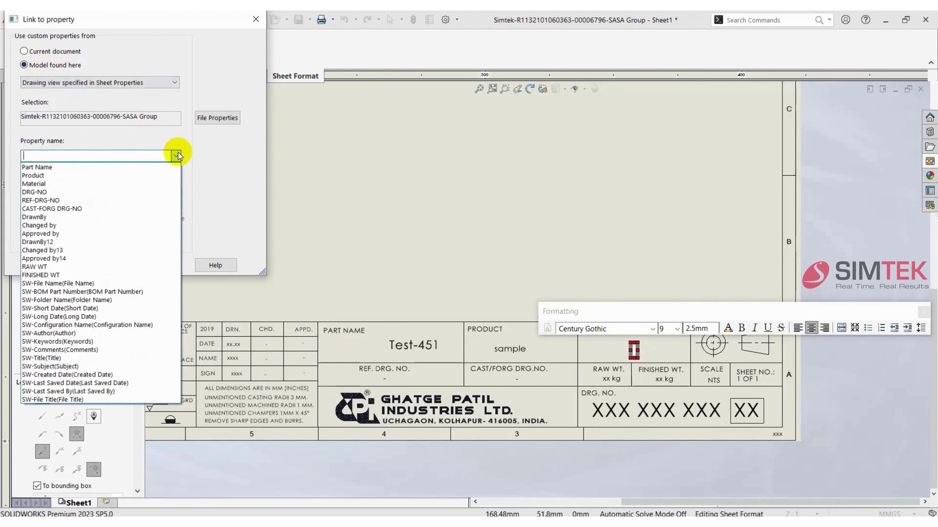
click(151, 184)
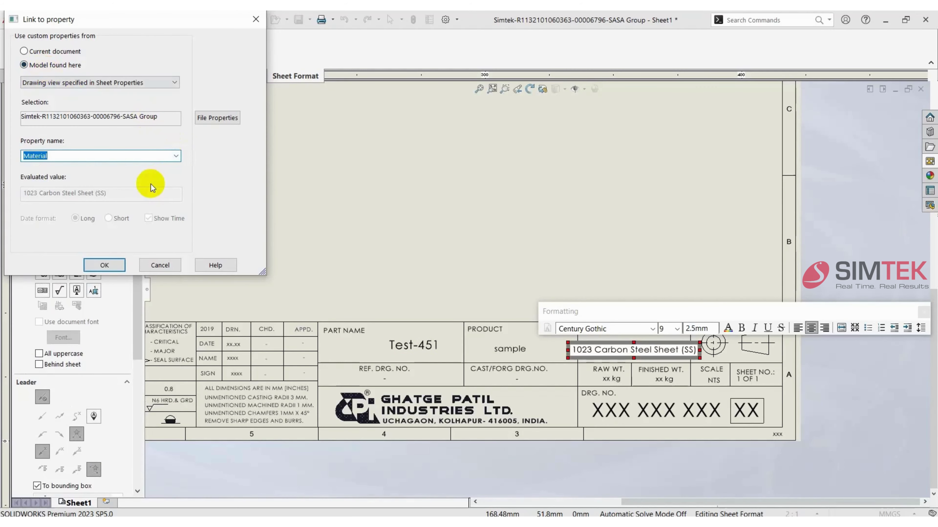
click(104, 265)
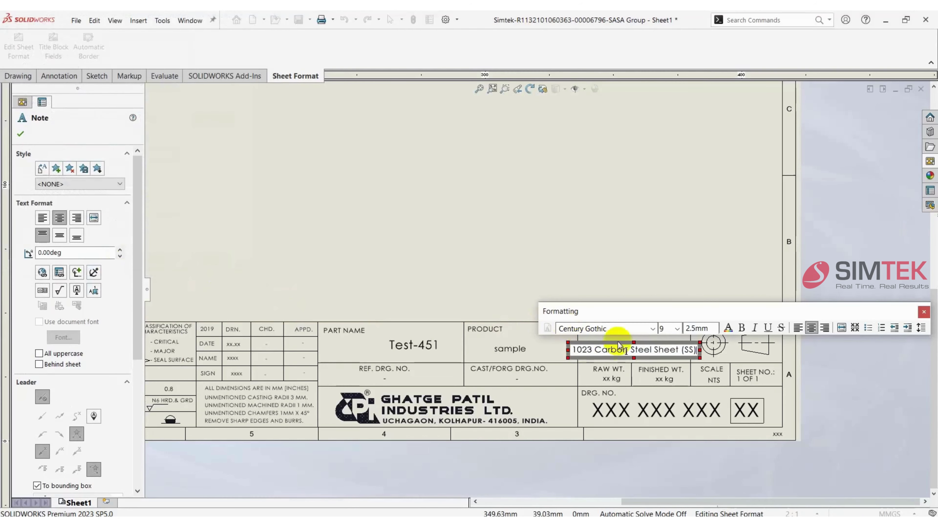
click(583, 265)
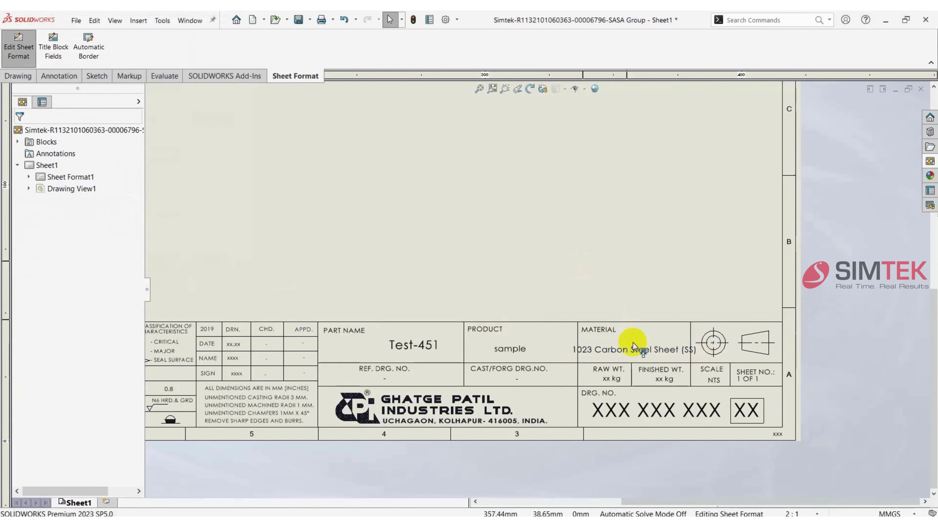
- Nudge the Material note into place and set it to font size 8
drag(639, 353, 643, 350)
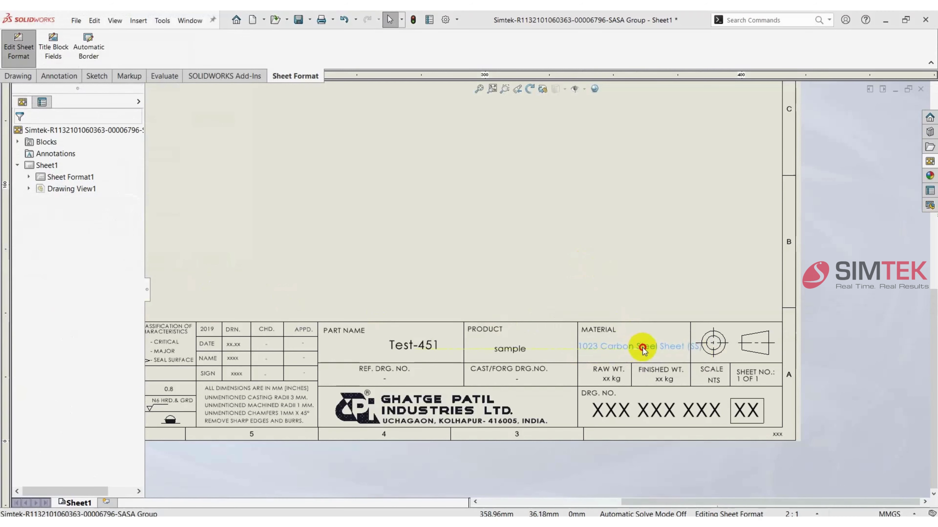
double_click(664, 350)
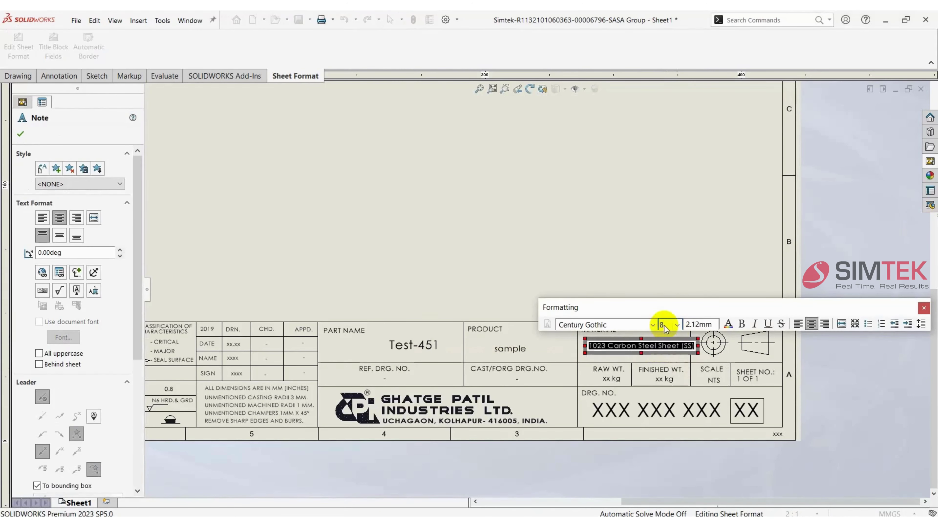
click(732, 287)
click(654, 347)
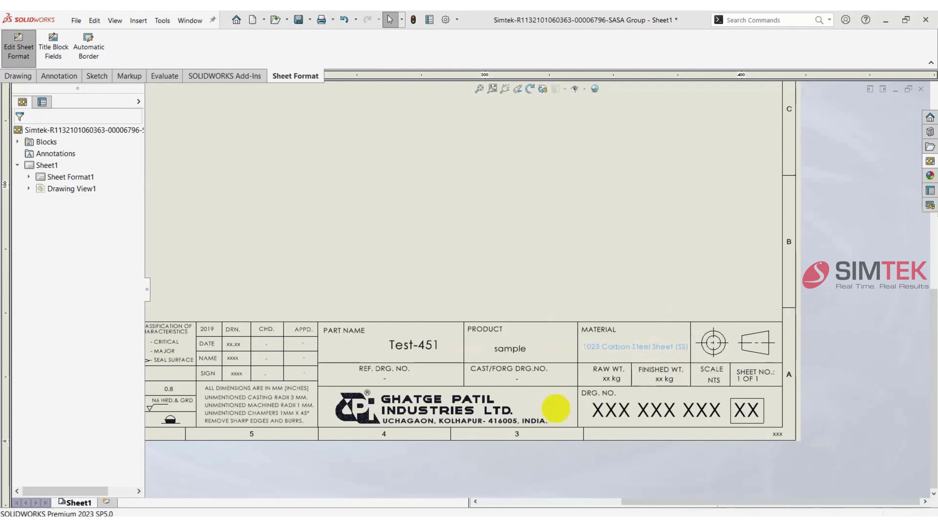
- Set the DRG. NO. note to size 20 and link it to the DRG-NO property, showing 01
double_click(647, 410)
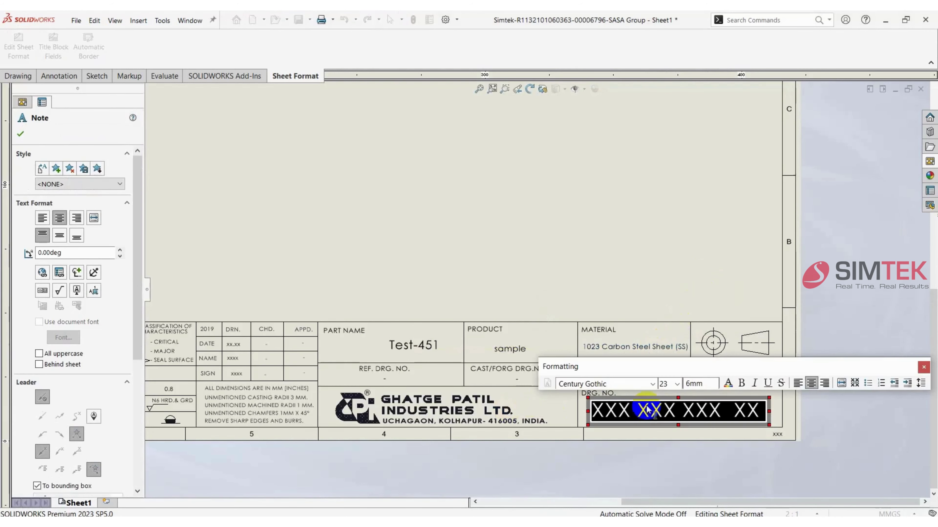
click(663, 384)
text(20)
key(Return)
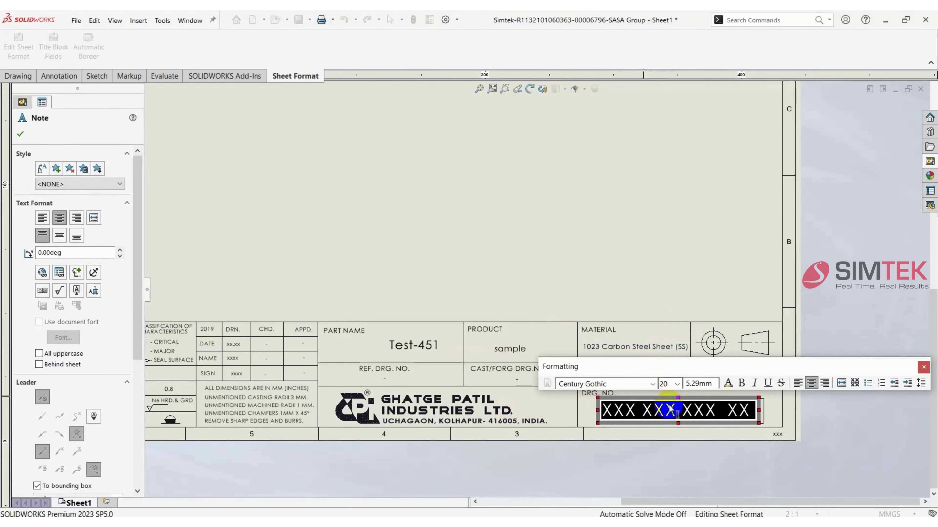
key(Delete)
click(59, 273)
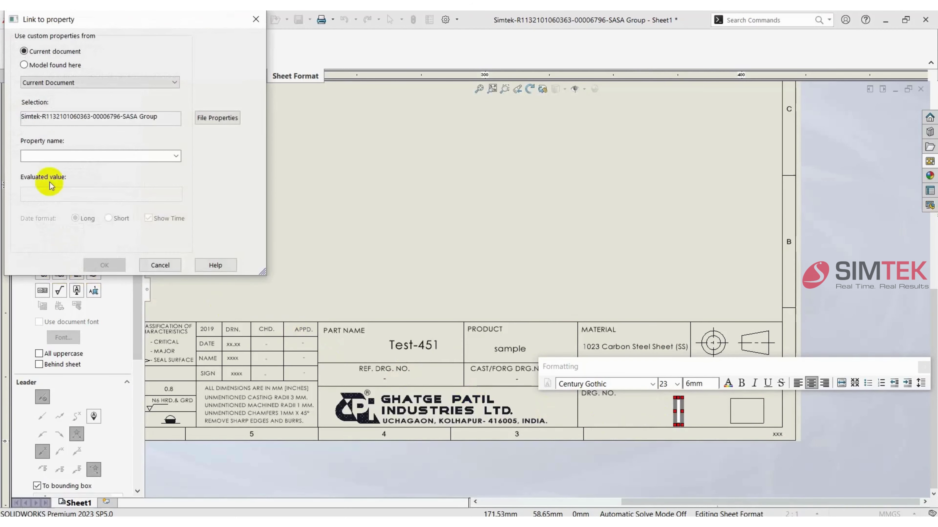
click(176, 156)
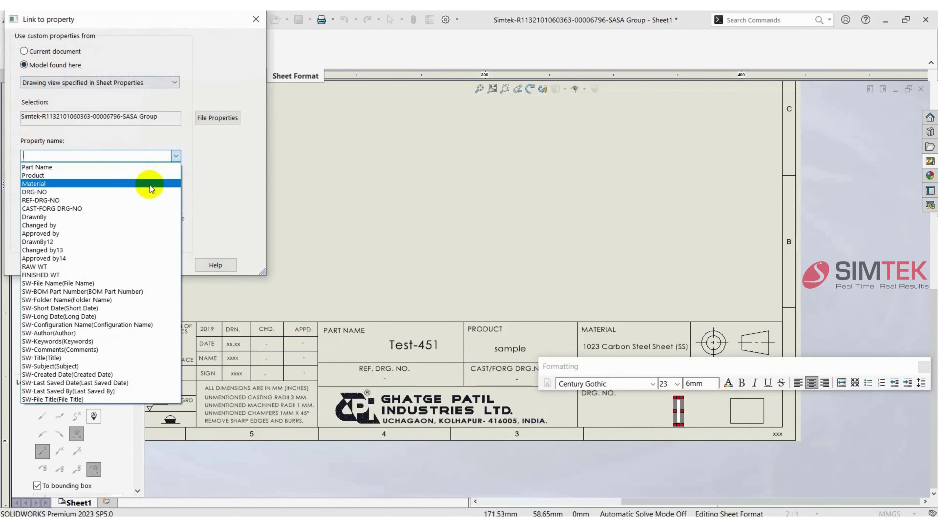
click(149, 192)
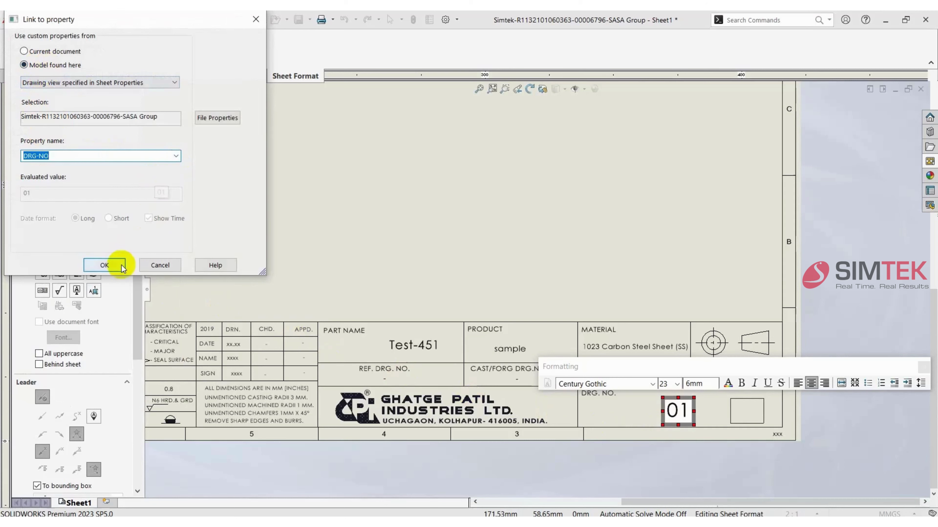
click(111, 265)
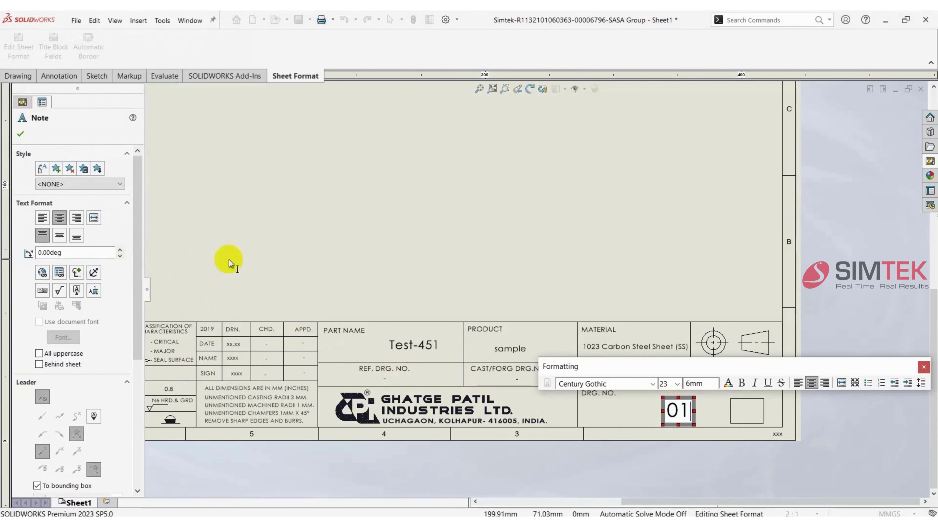
click(548, 267)
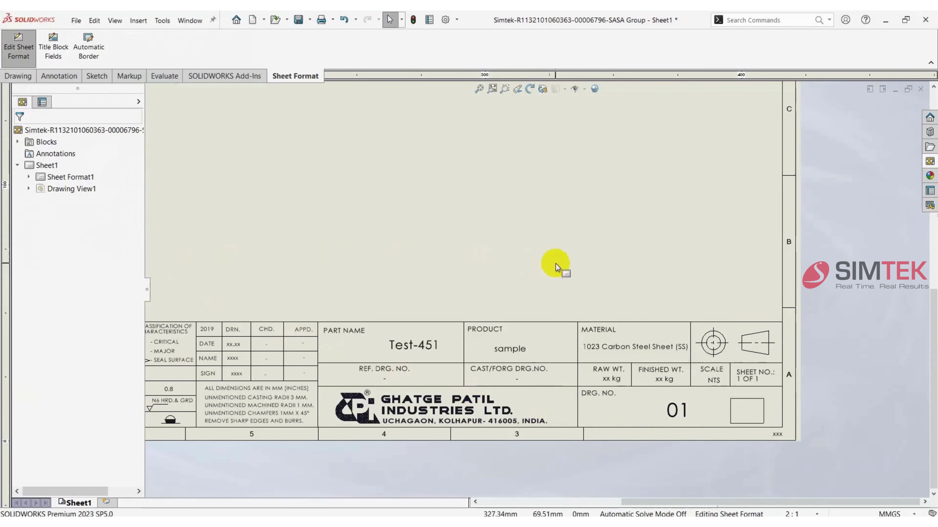
- Place a note in the REF. DRG. NO. cell linked to the model's REF-DRG-NO property
click(384, 380)
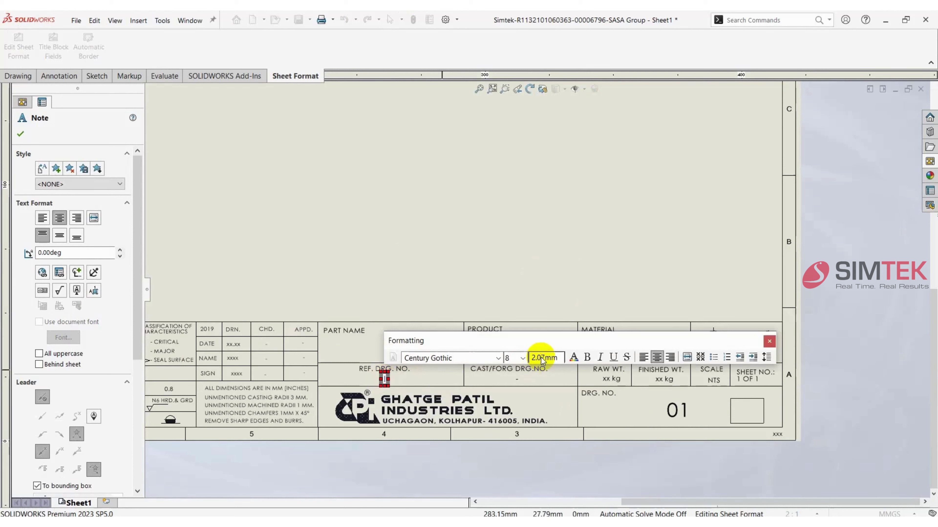
click(59, 273)
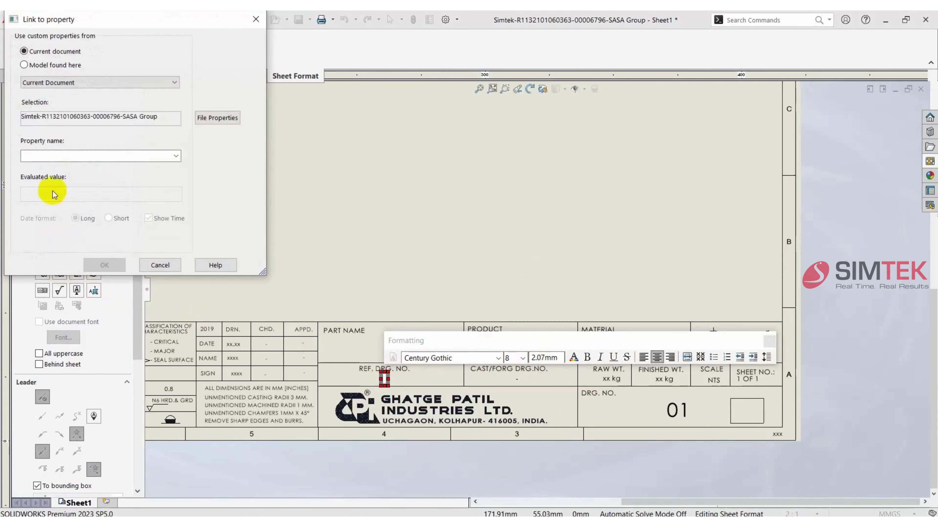
click(44, 70)
click(175, 157)
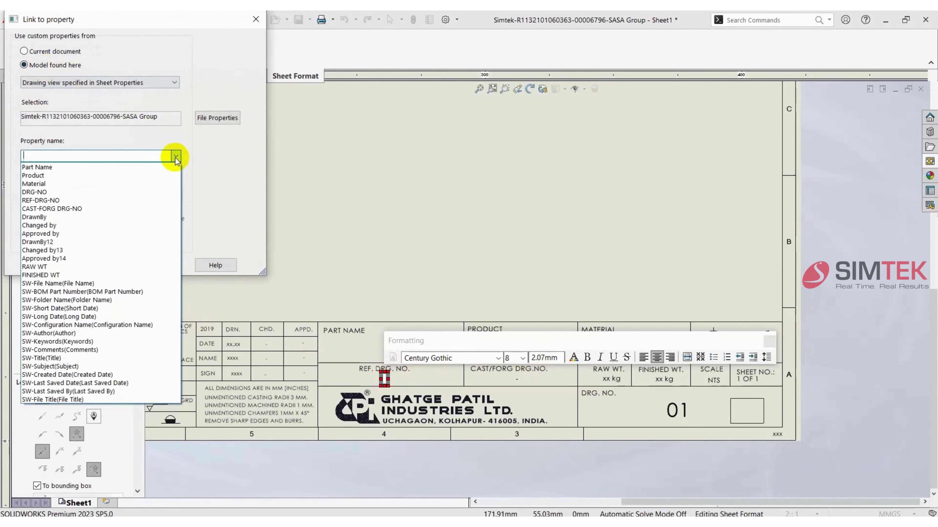
click(151, 199)
click(104, 265)
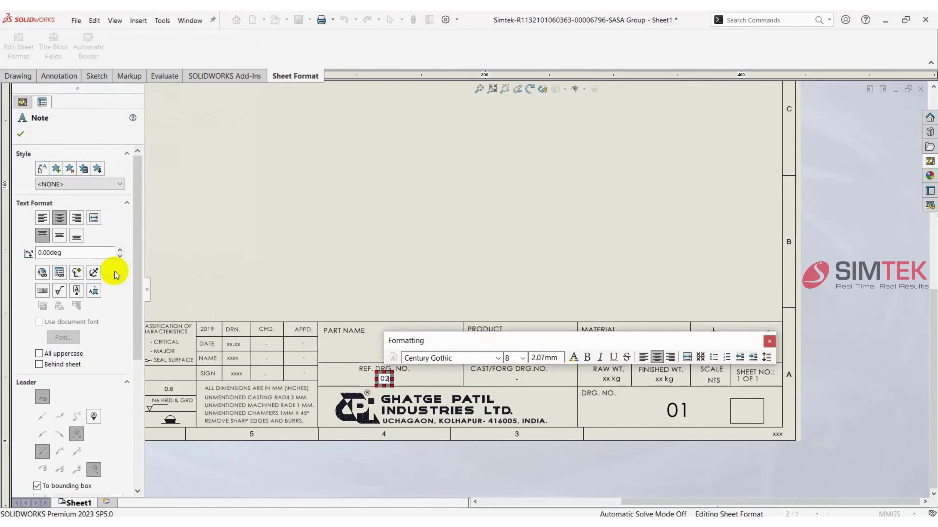
click(769, 341)
key(Escape)
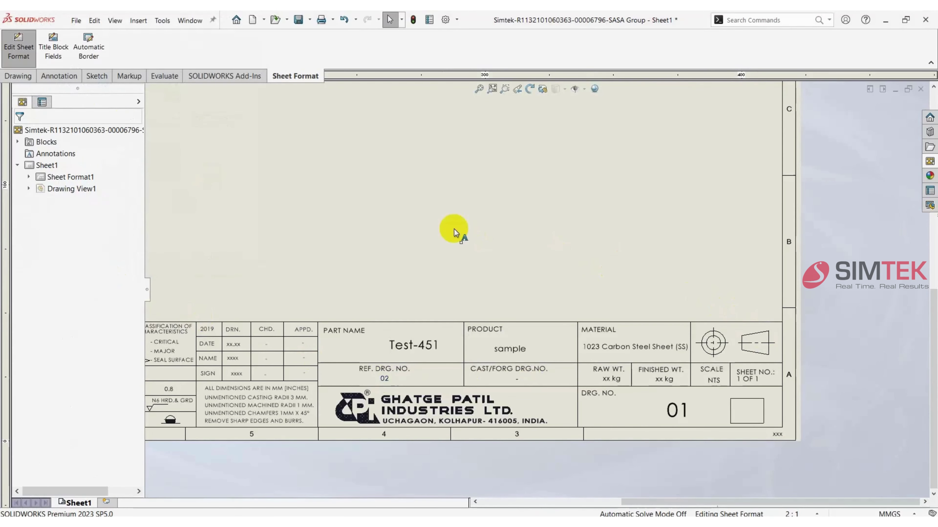
scroll(452, 231, up, 2)
scroll(400, 217, up, 2)
scroll(474, 152, up, 2)
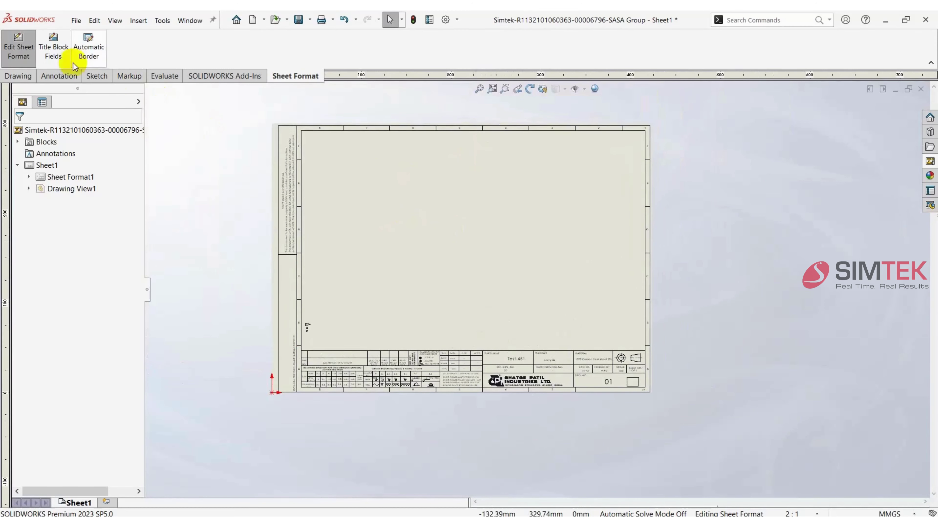
- Exit Edit Sheet Format mode
click(18, 46)
scroll(462, 360, down, 3)
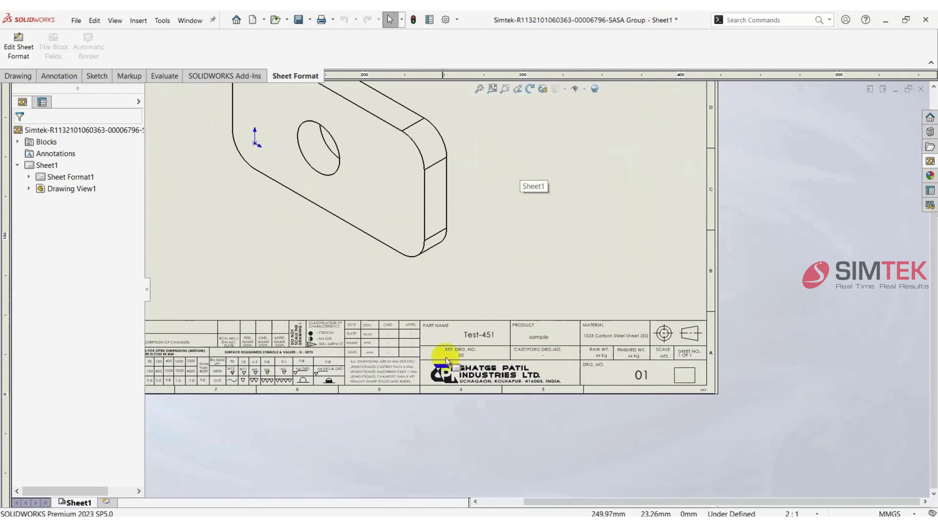
scroll(447, 373, up, 3)
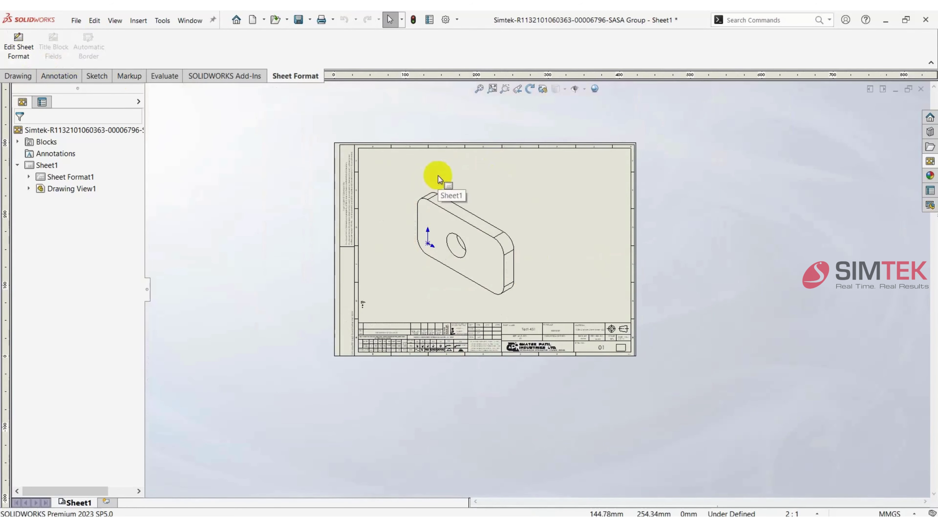
- Save the sheet format to the Desktop as API 6D Valves Machining Drawing Layout
click(77, 20)
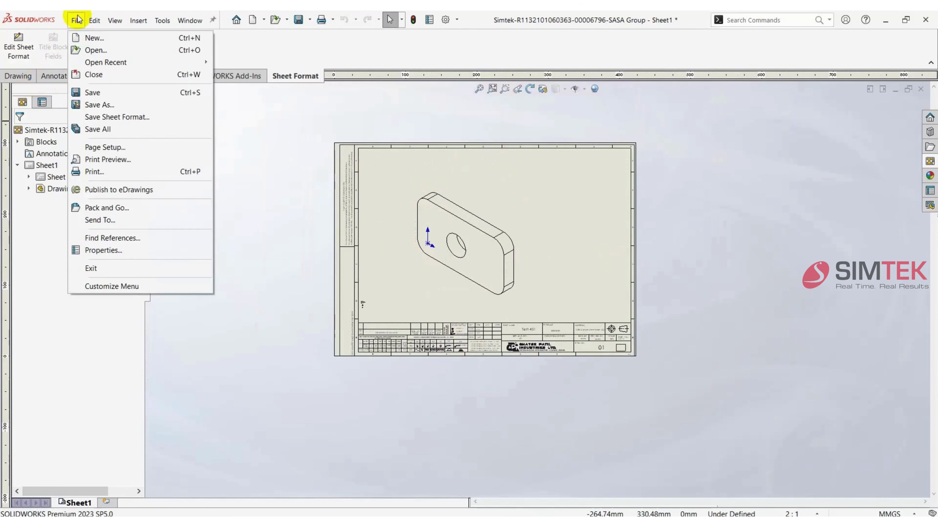
click(140, 117)
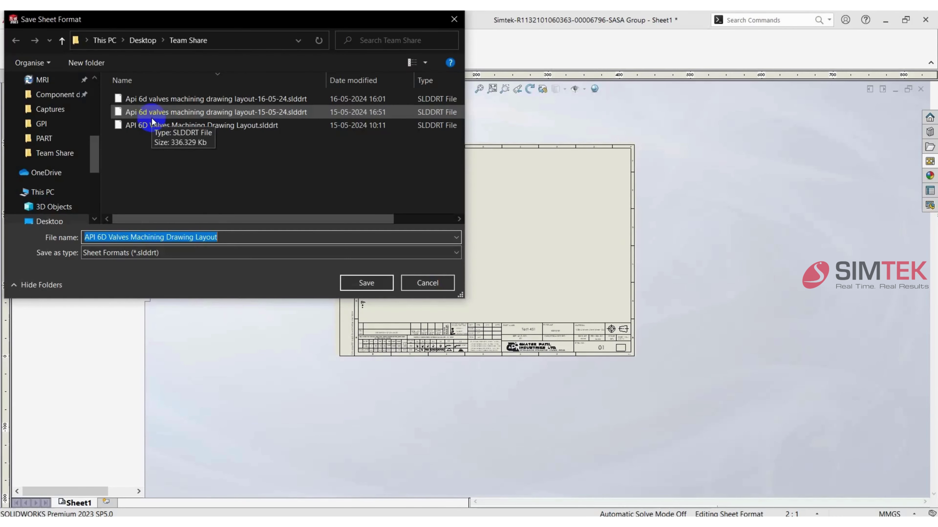
click(67, 221)
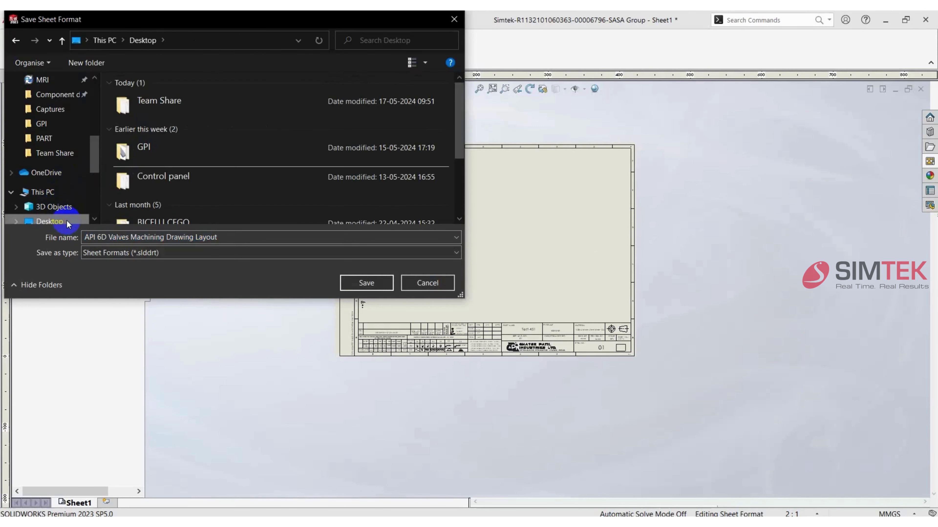
click(376, 285)
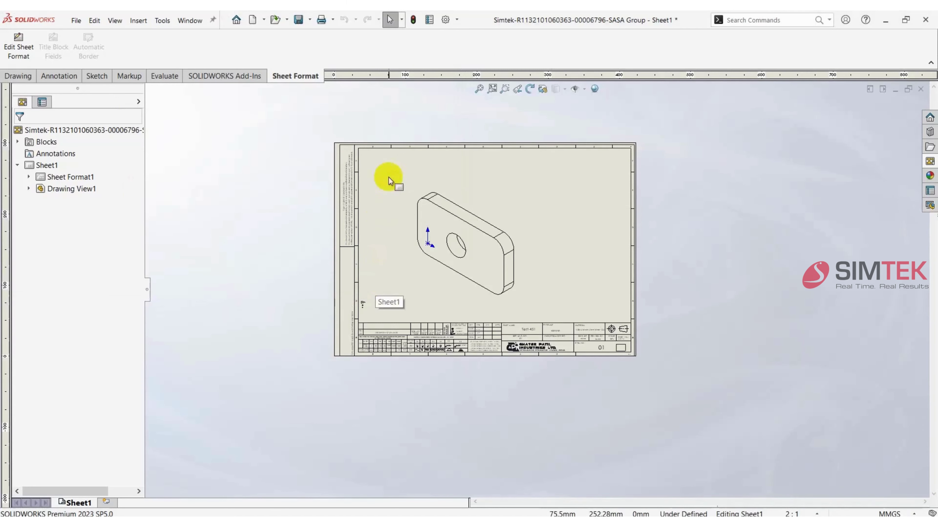
click(75, 18)
click(90, 99)
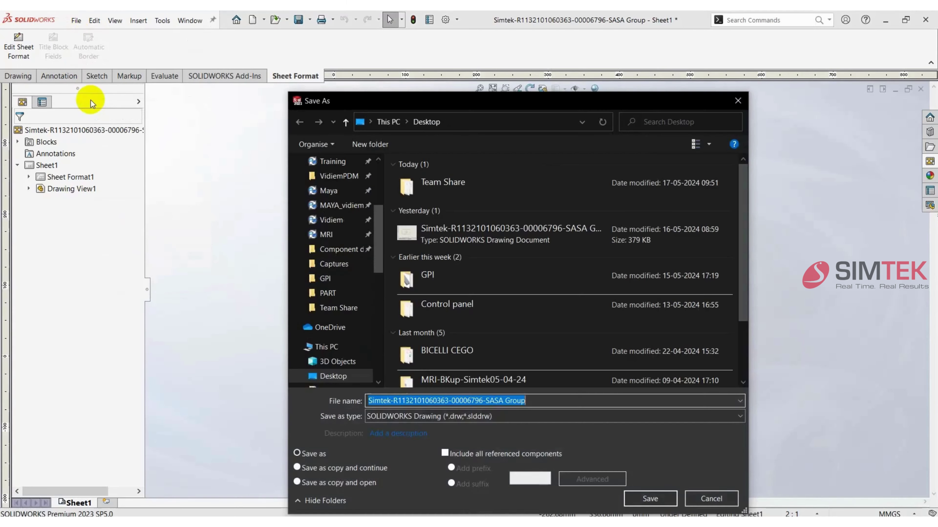
click(570, 416)
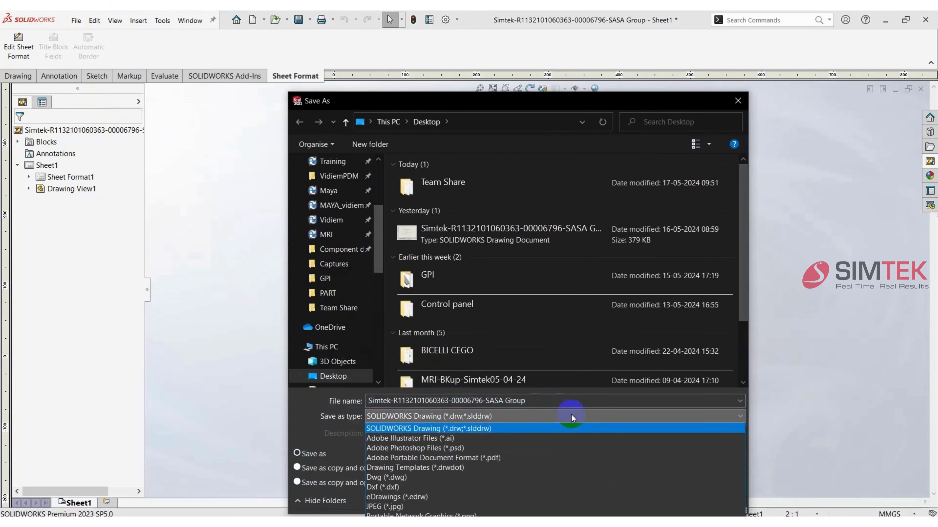
click(320, 283)
click(564, 414)
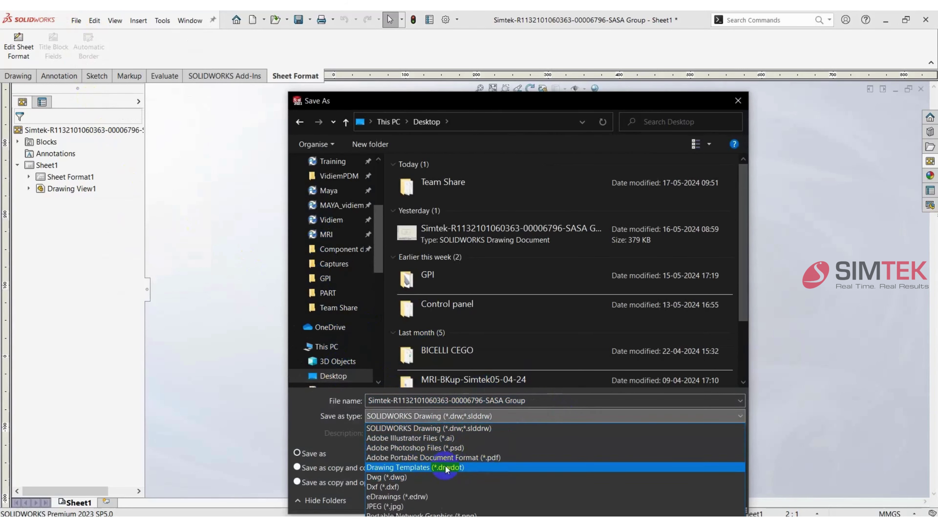
click(417, 467)
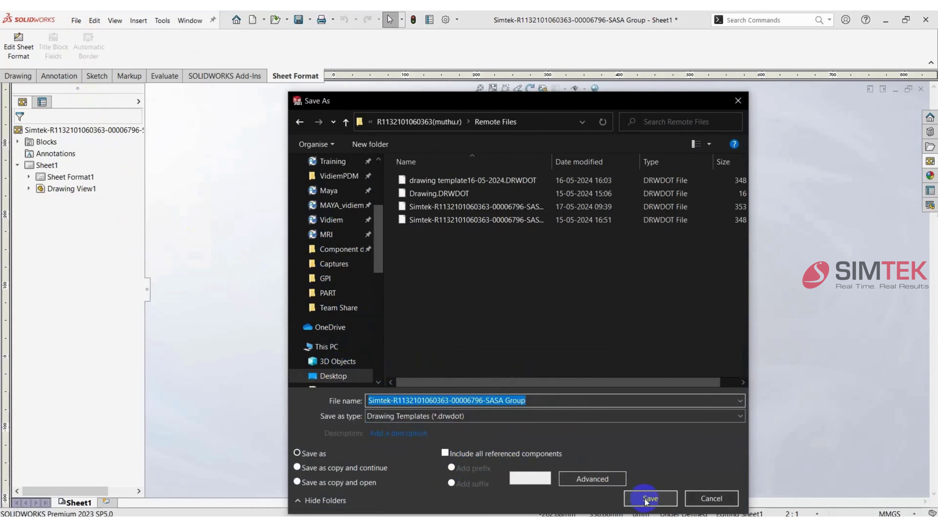
click(561, 400)
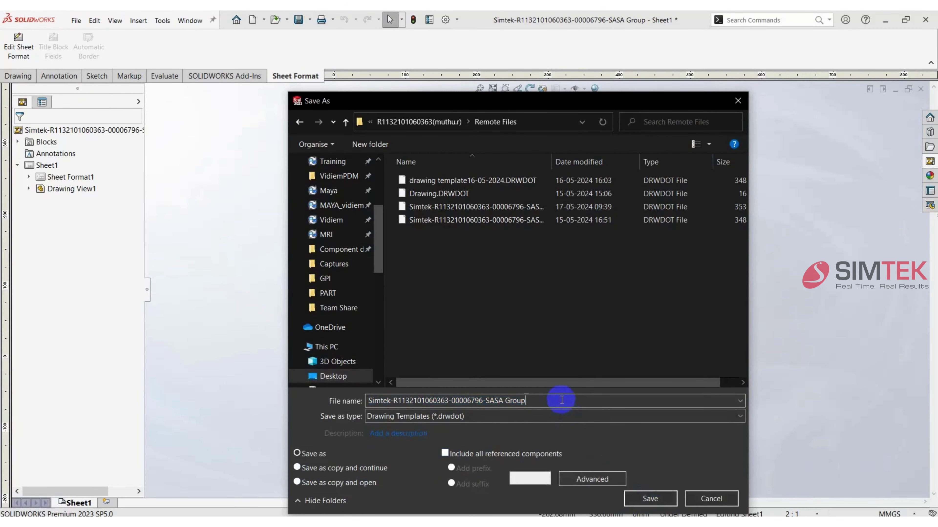
key(BackSpace)
key(BackSpace)
key(BackSpace)
text(1)
text(4)
key(Return)
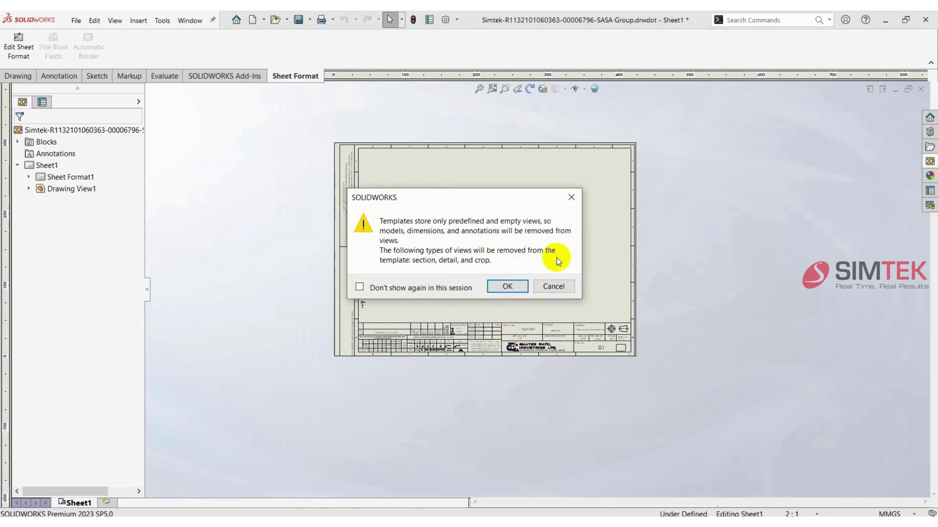
click(503, 286)
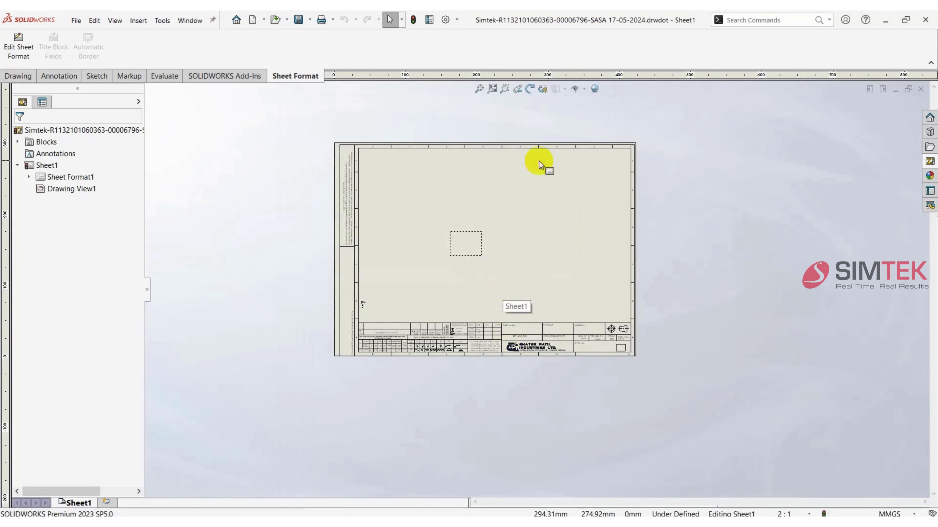
- Close the template and start a new drawing on the saved valves sheet format
click(920, 88)
click(59, 12)
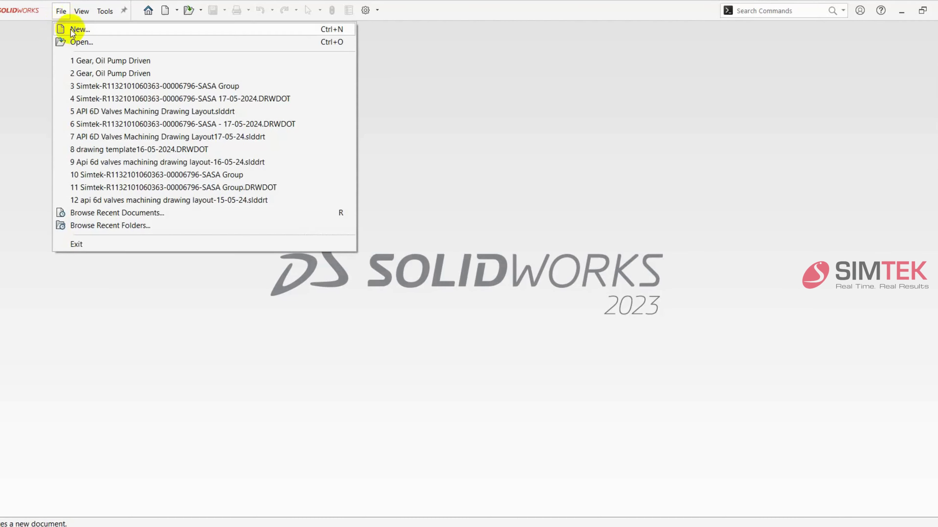
click(80, 41)
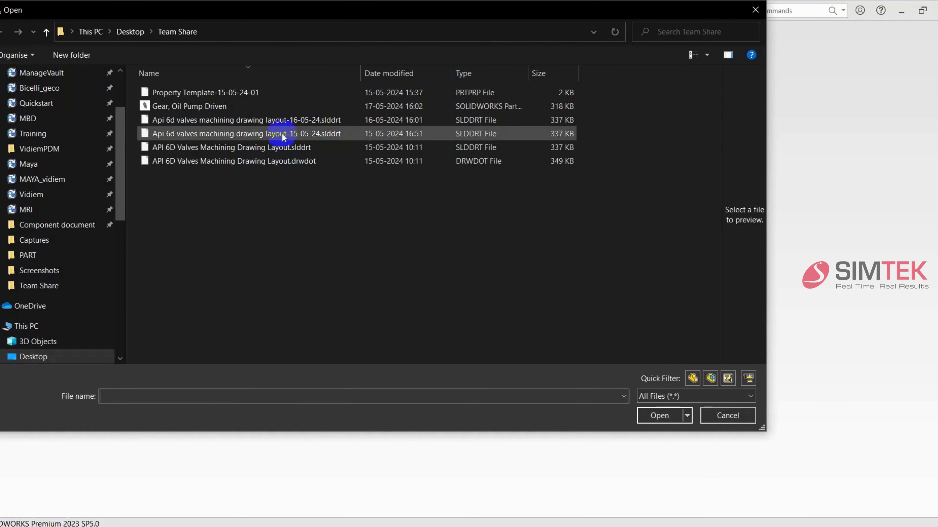
click(282, 121)
click(652, 421)
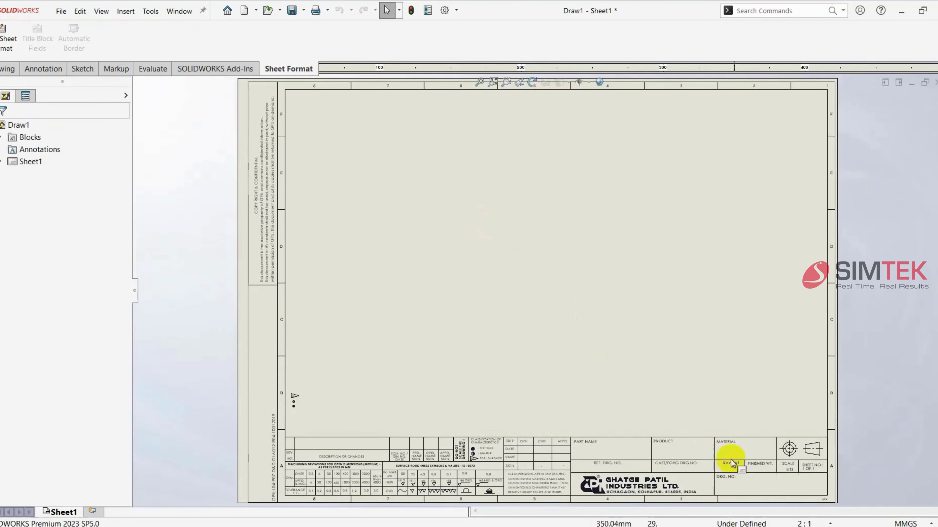
scroll(764, 458, down, 3)
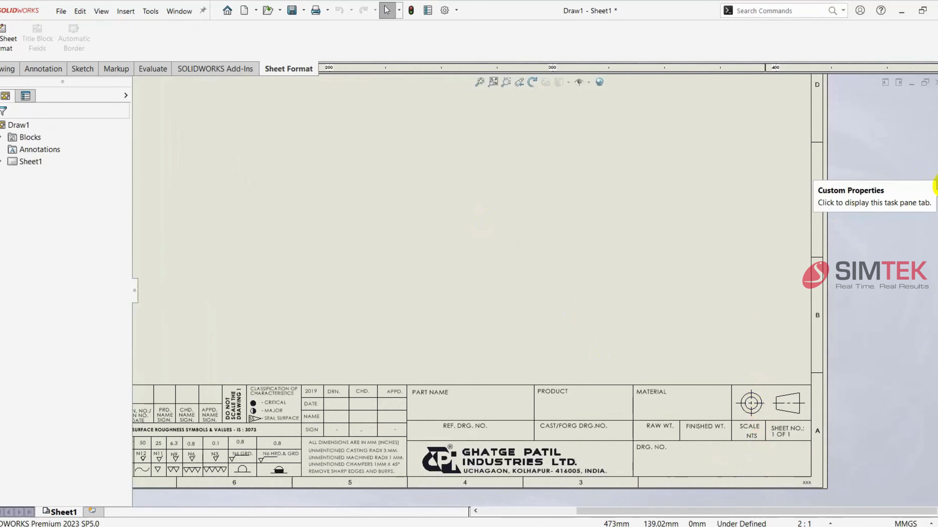
- Load the Gear, Oil Pump Driven part's views into the View Palette
click(935, 159)
click(817, 84)
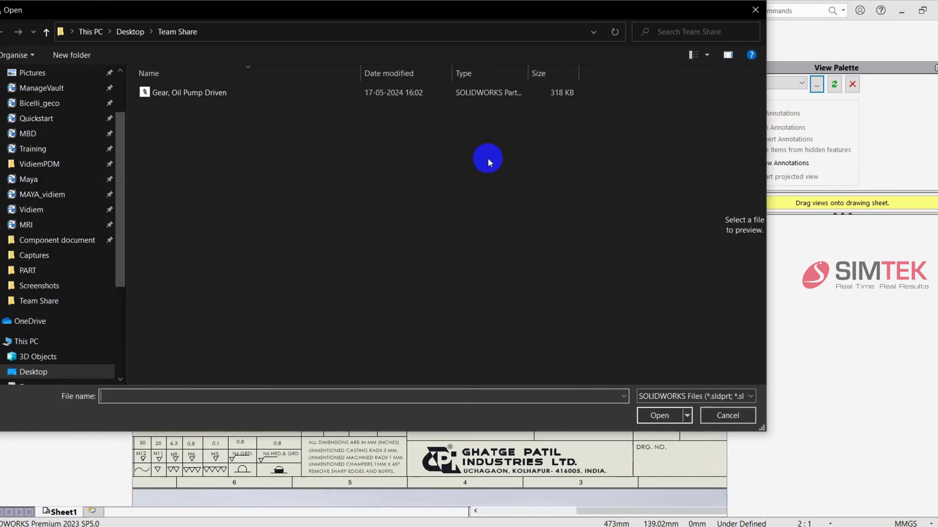
click(210, 92)
click(660, 415)
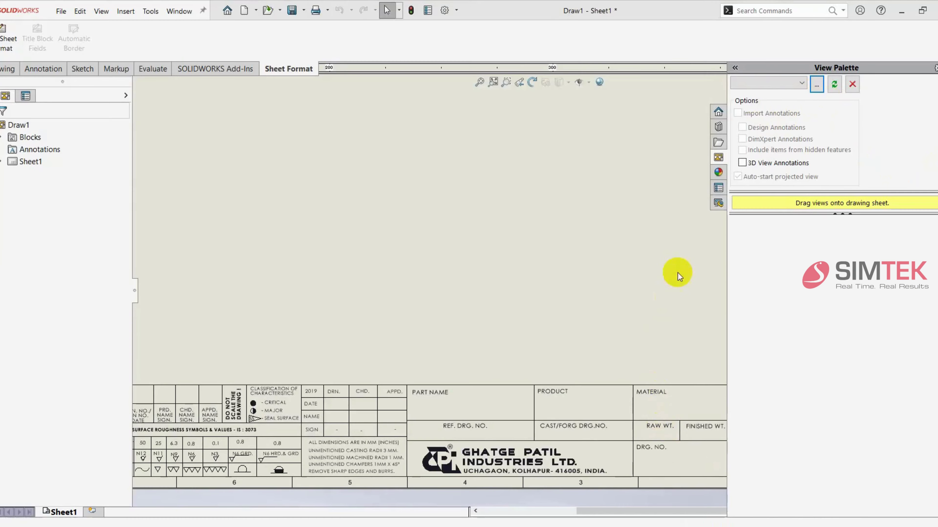
drag(778, 235, 544, 370)
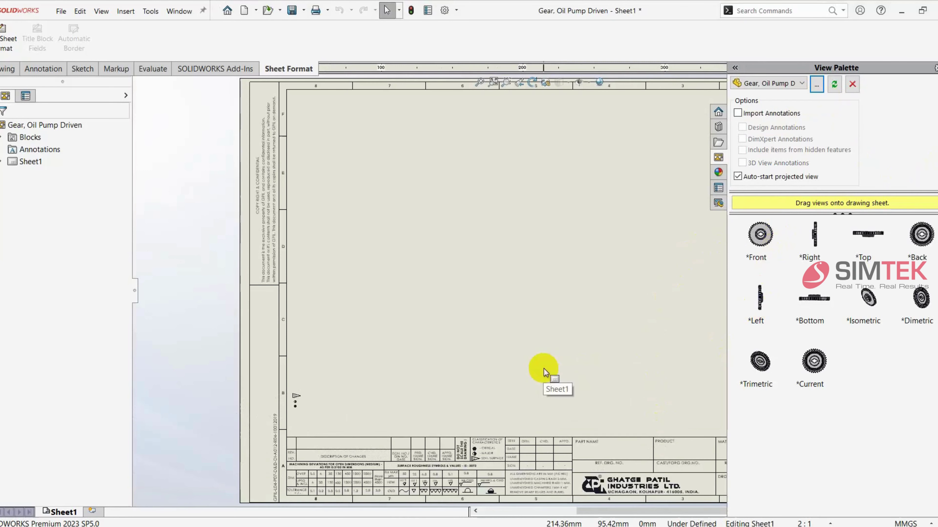
- Place the isometric Gear, Oil Pump Driven view on Sheet1, auto-filling the title block with Test - 02, Gear, iron
scroll(690, 428, down, 1)
mouse_move(868, 297)
mouse_down()
mouse_move(817, 300)
mouse_move(442, 231)
mouse_up()
scroll(651, 476, down, 1)
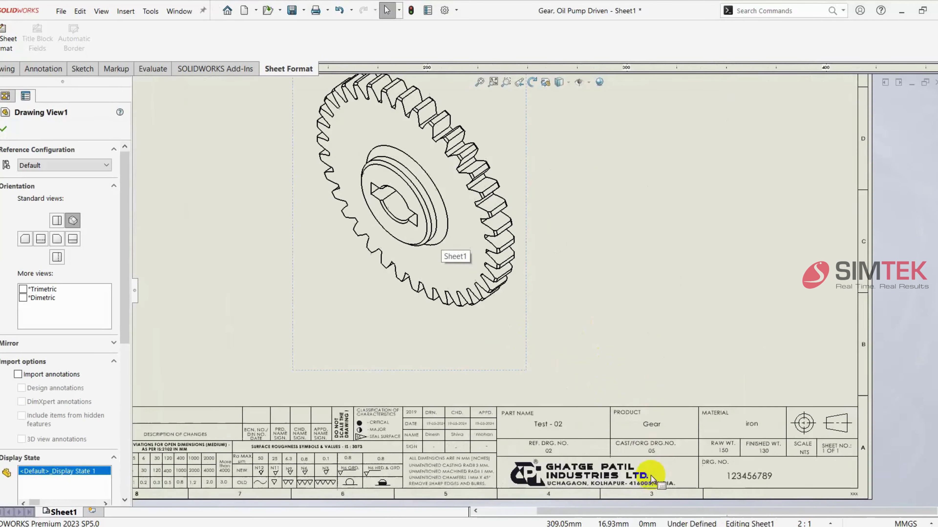
scroll(651, 476, down, 1)
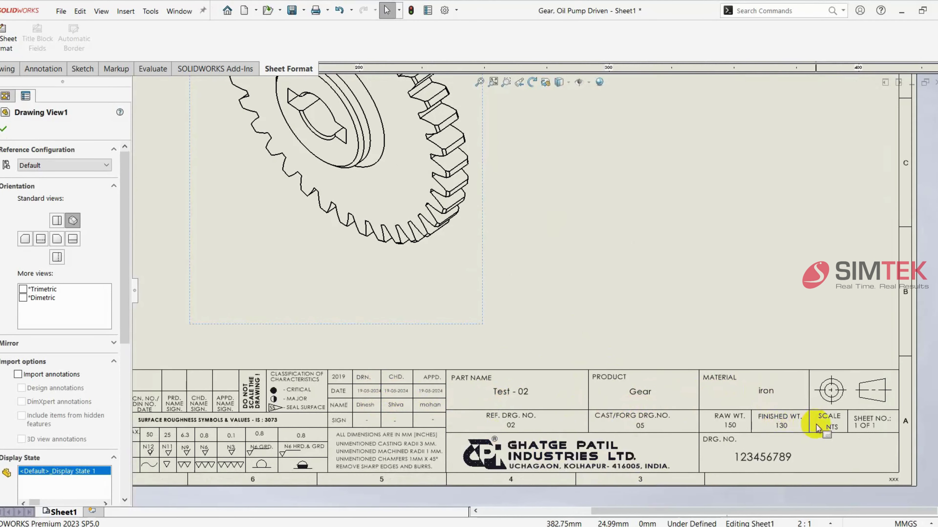
scroll(310, 240, up, 2)
scroll(356, 154, up, 2)
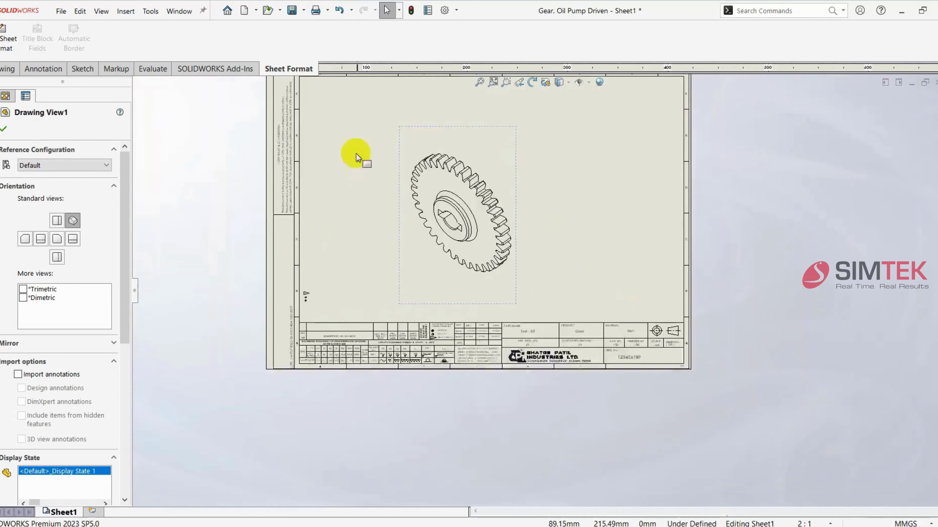
scroll(356, 154, down, 2)
click(3, 129)
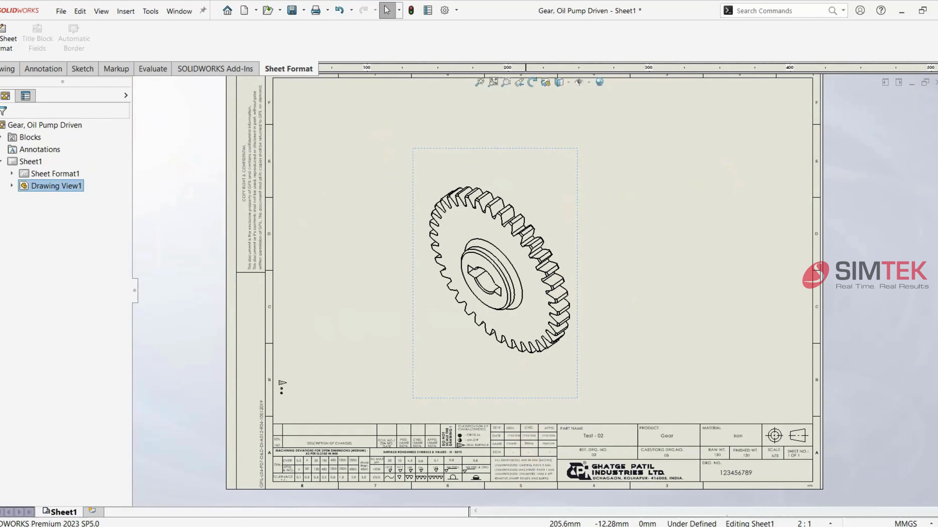
- Close the gear drawing, saving all changes as 'Gear, Oil Pump Driven'
click(607, 266)
click(935, 82)
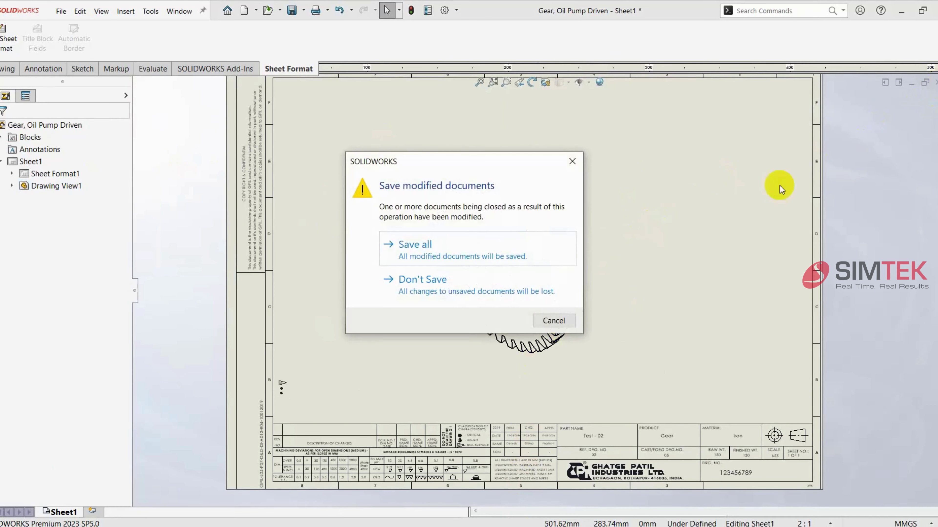
click(444, 247)
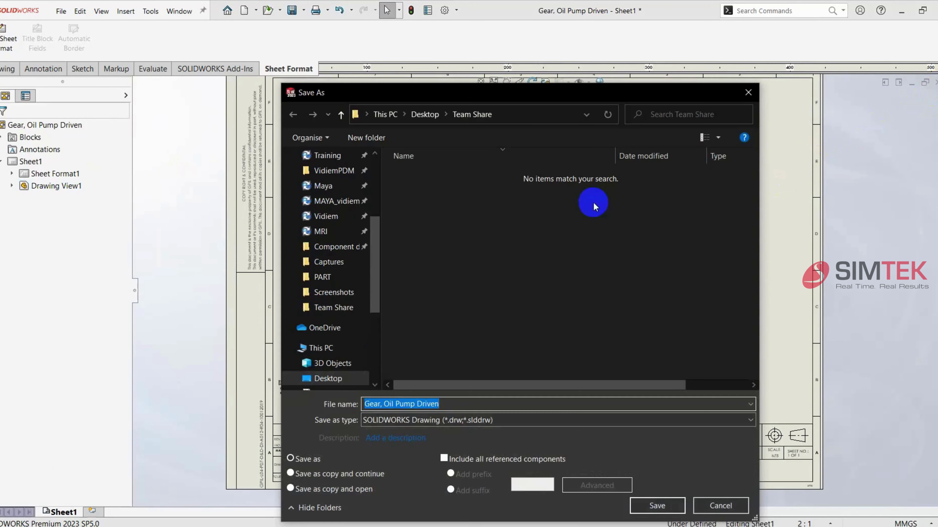
click(657, 505)
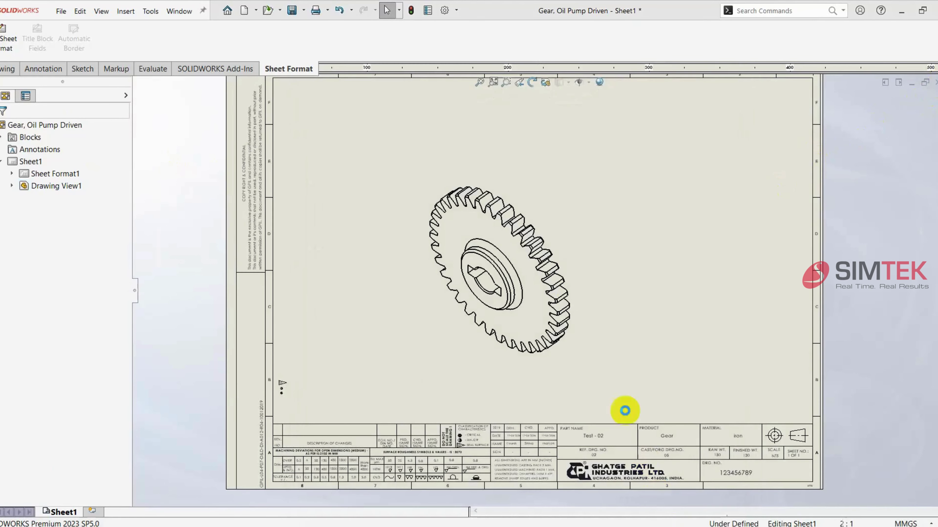